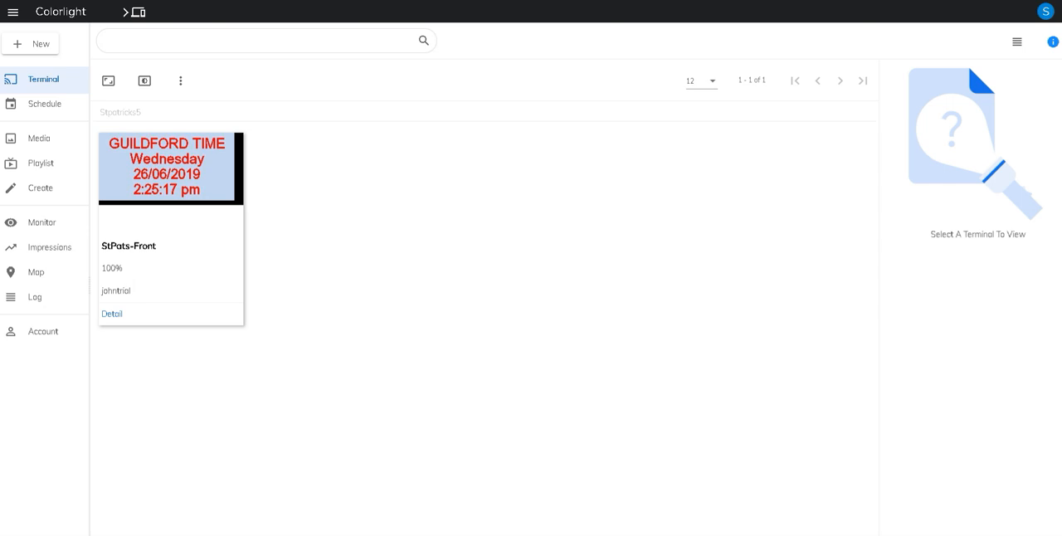
mouse_move(671, 535)
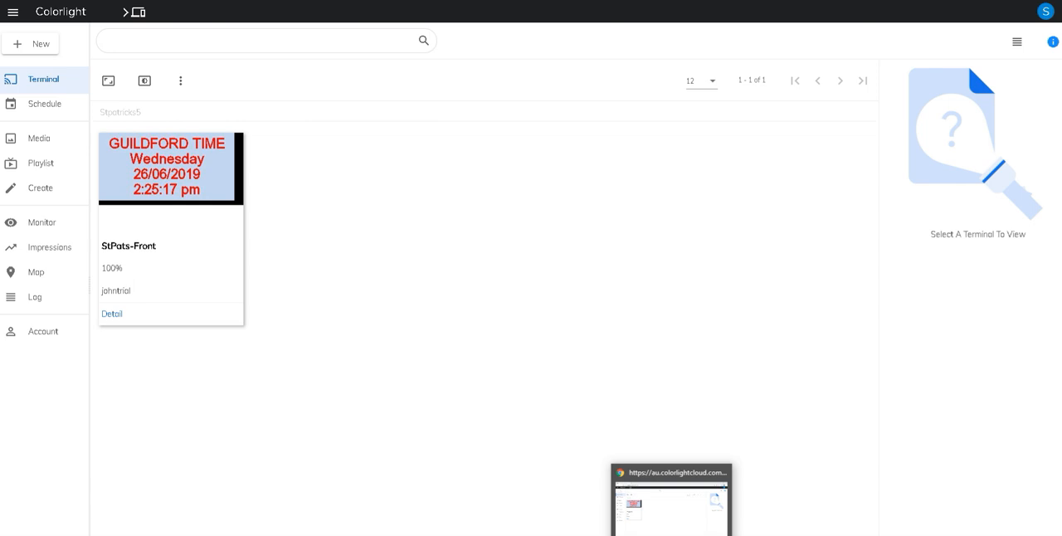
mouse_move(561, 535)
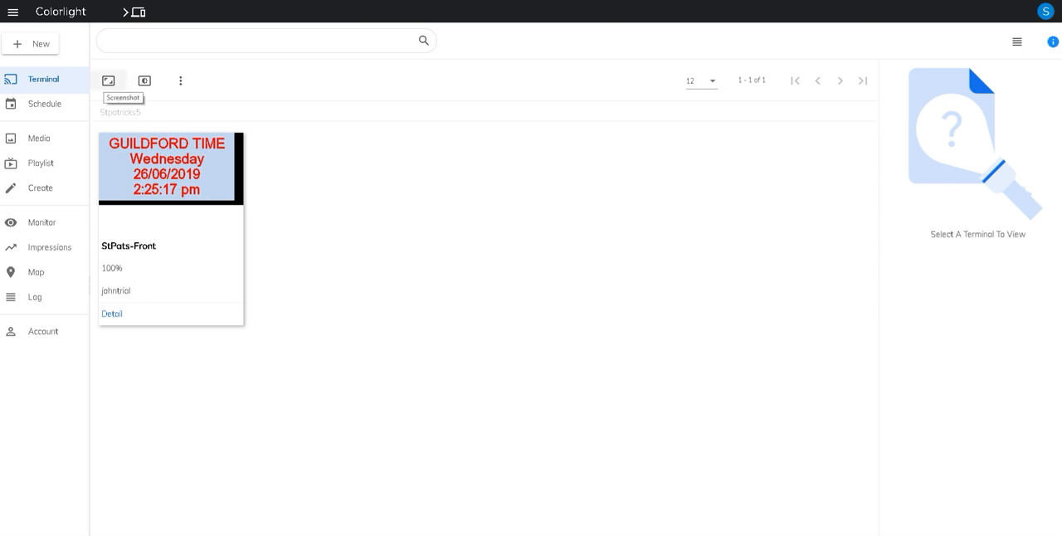
Capture a current screenshot of the StPats-Front terminal, refresh it once and close the preview
left_click(108, 80)
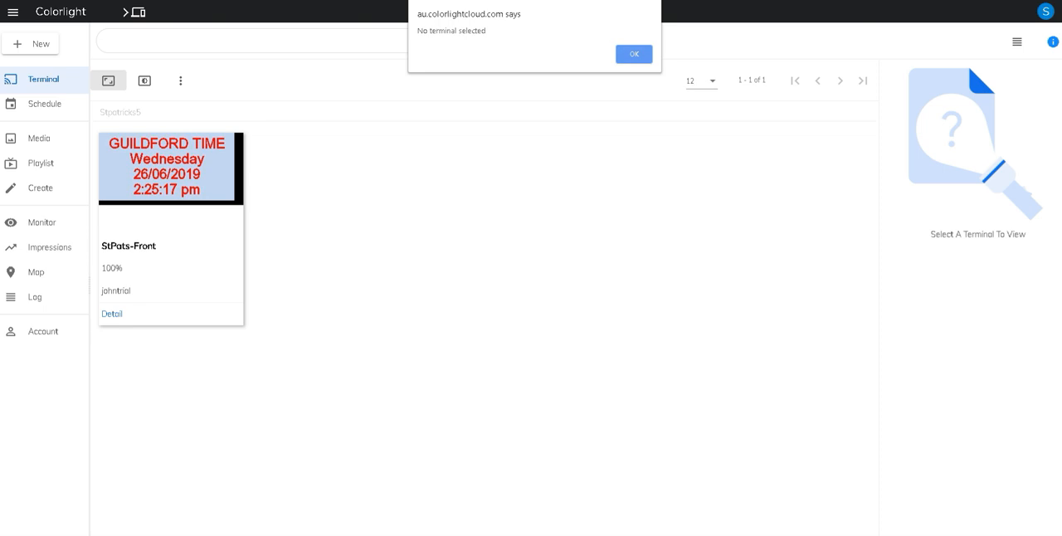
left_click(634, 54)
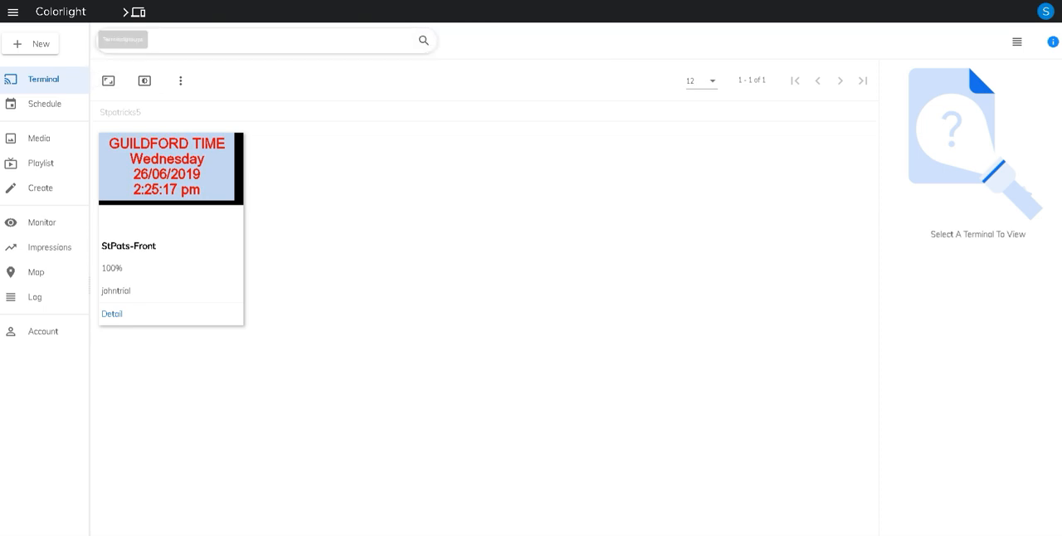
mouse_move(166, 224)
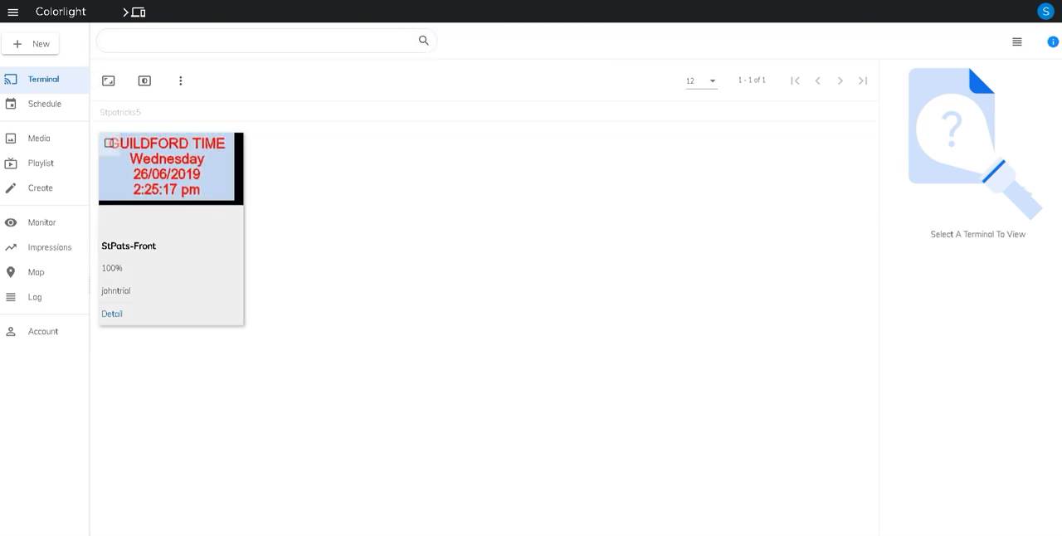
left_click(109, 143)
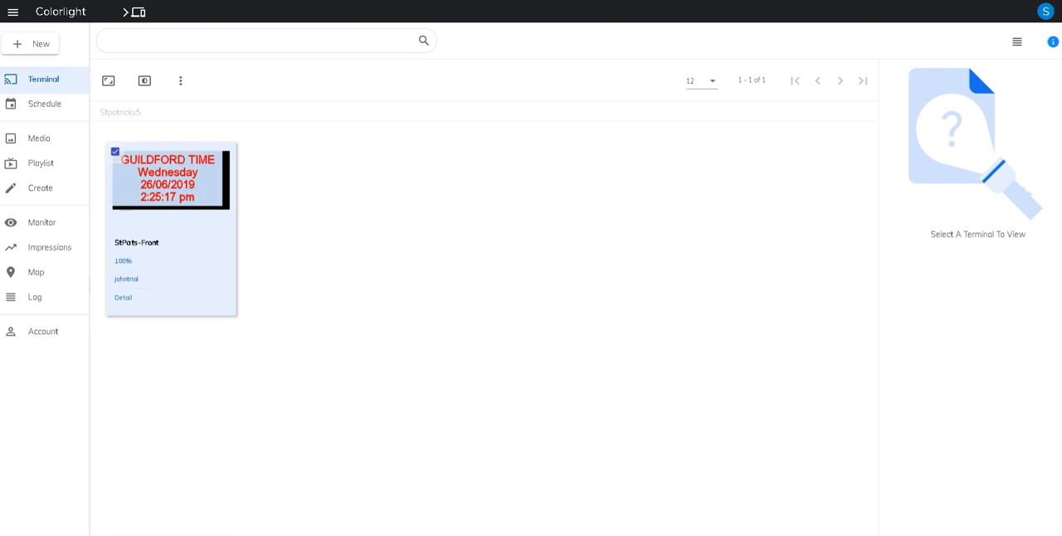
left_click(108, 81)
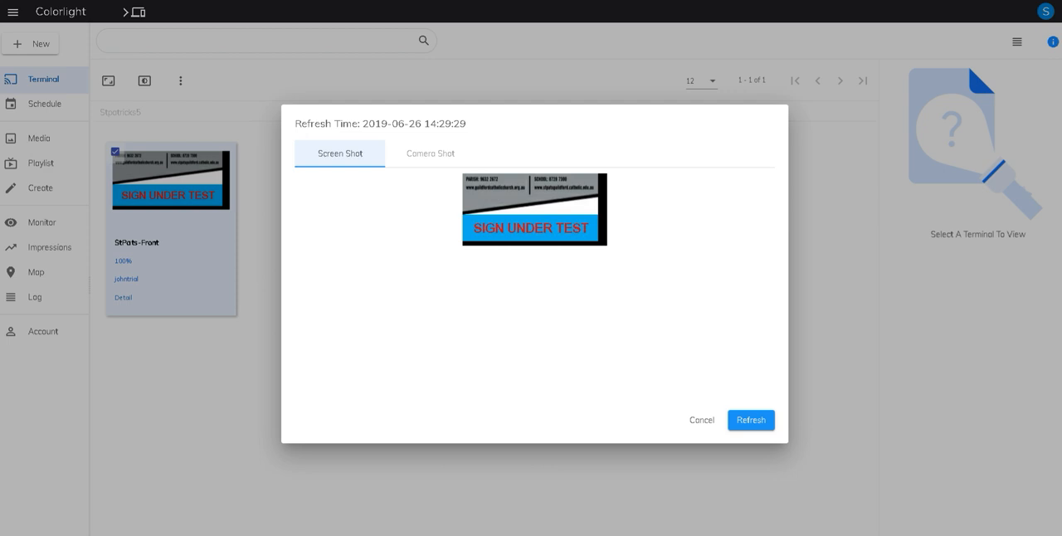
left_click(751, 419)
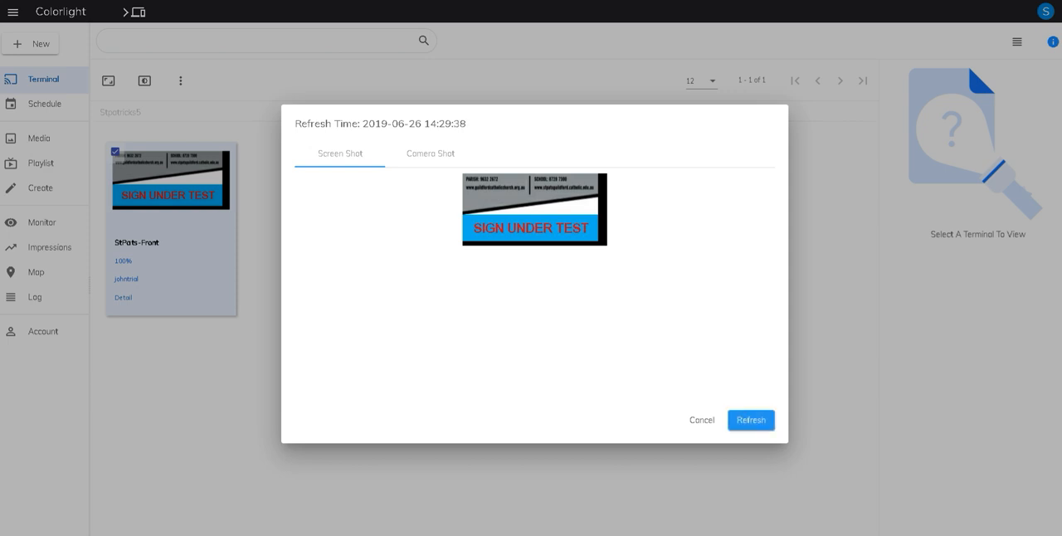
left_click(702, 420)
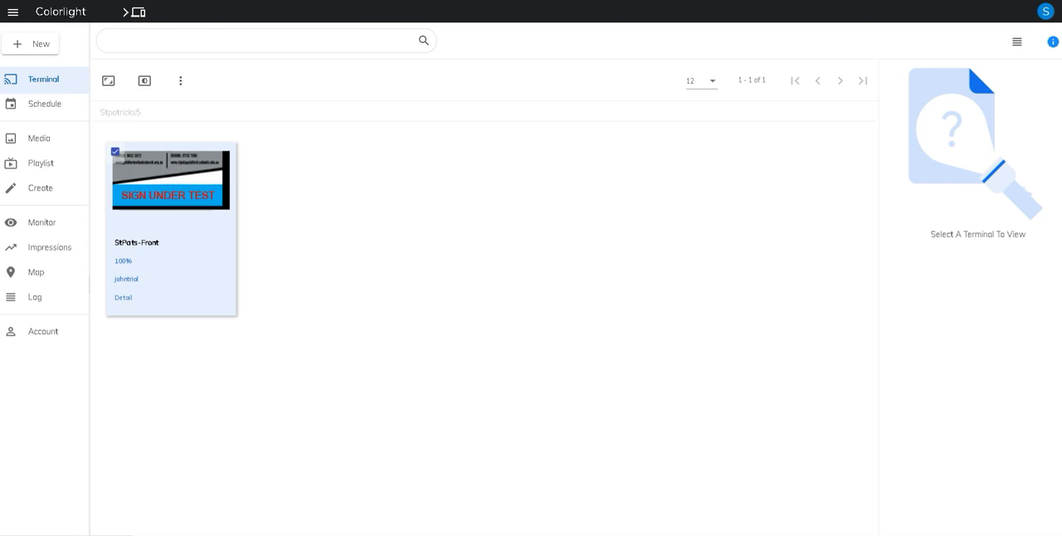
Look over the playlist page and compare the terminals in list and thumbnail layouts
left_click(41, 164)
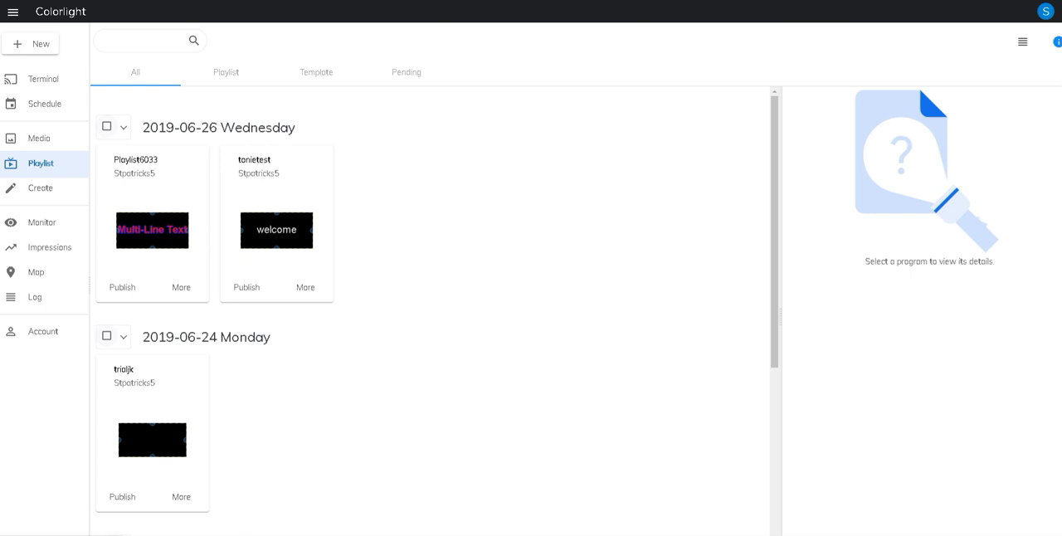
left_click(43, 79)
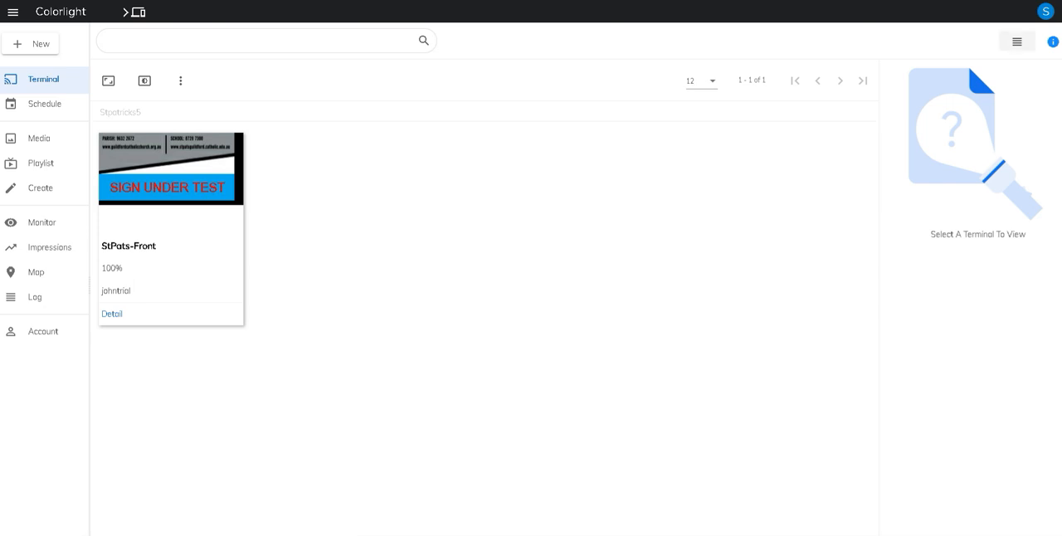
left_click(1017, 41)
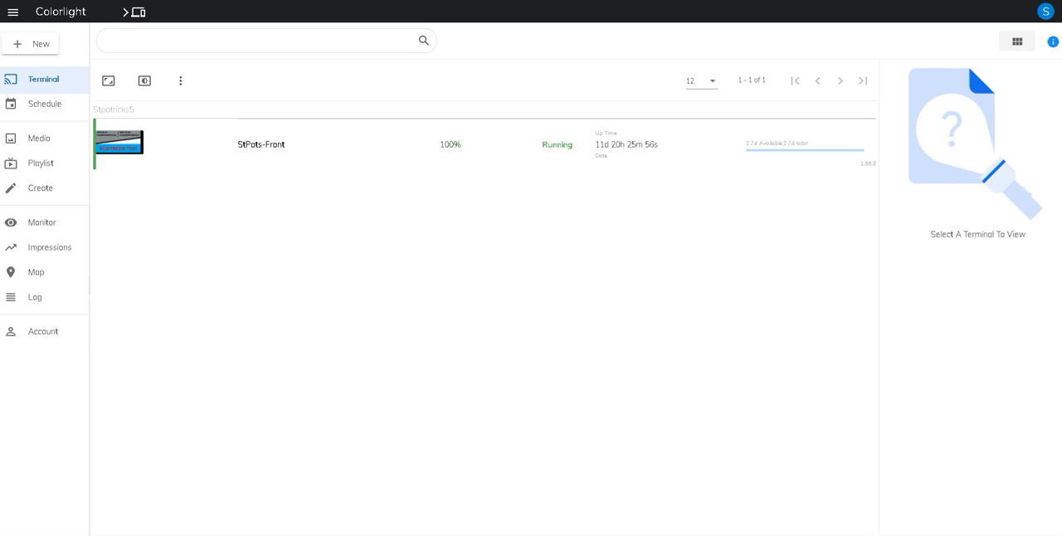
left_click(1017, 42)
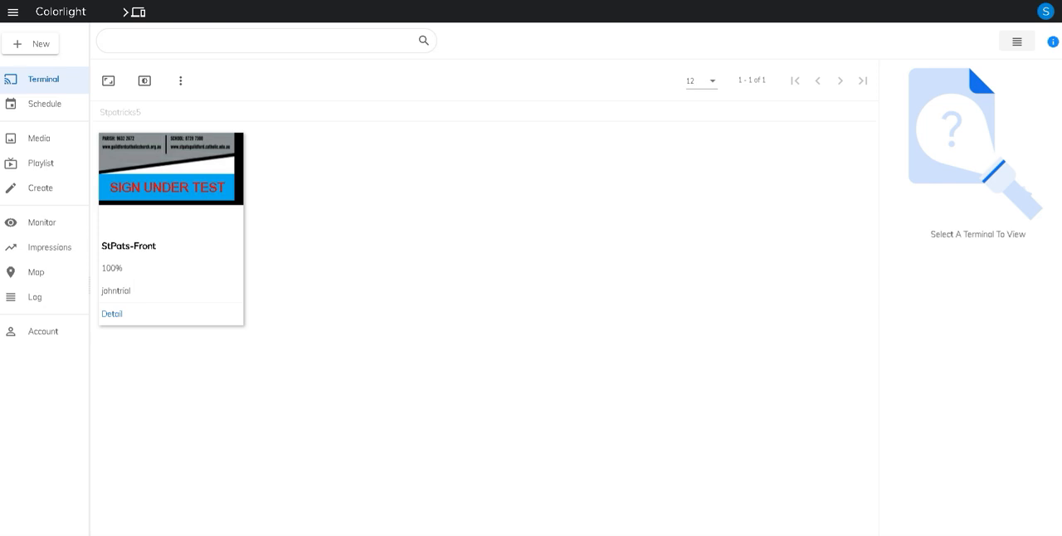
left_click(1018, 41)
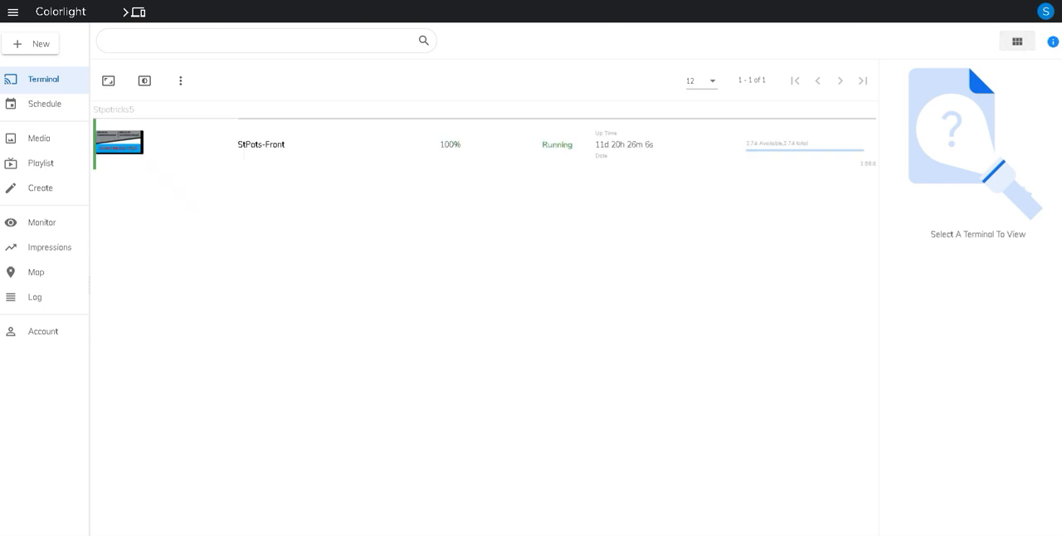
left_click(1018, 41)
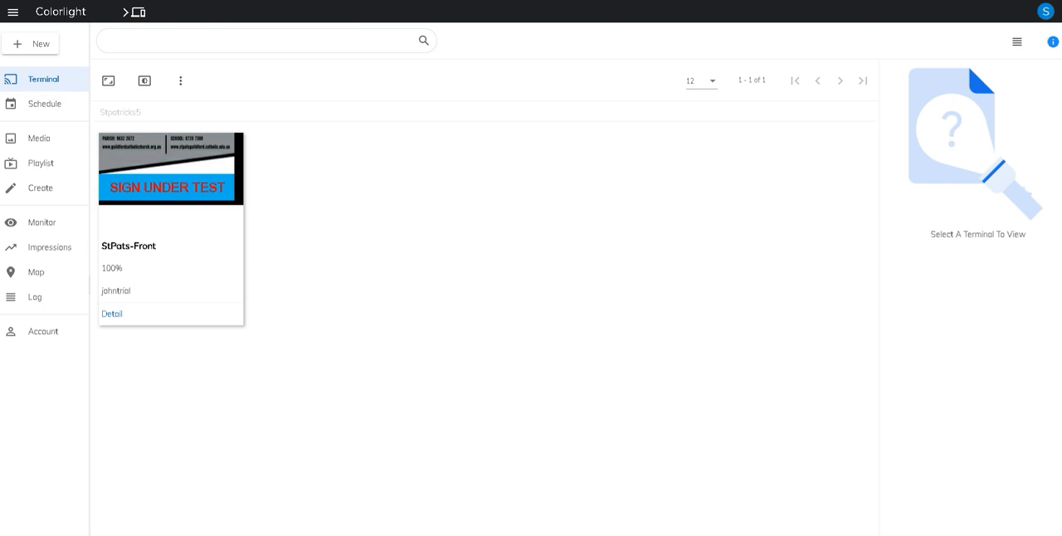
left_click(41, 164)
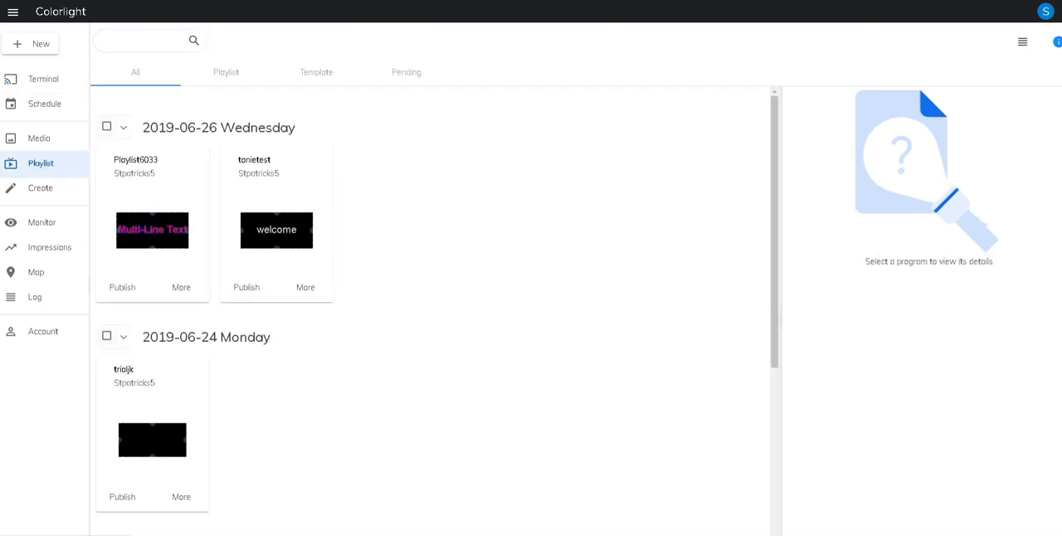
left_click(43, 79)
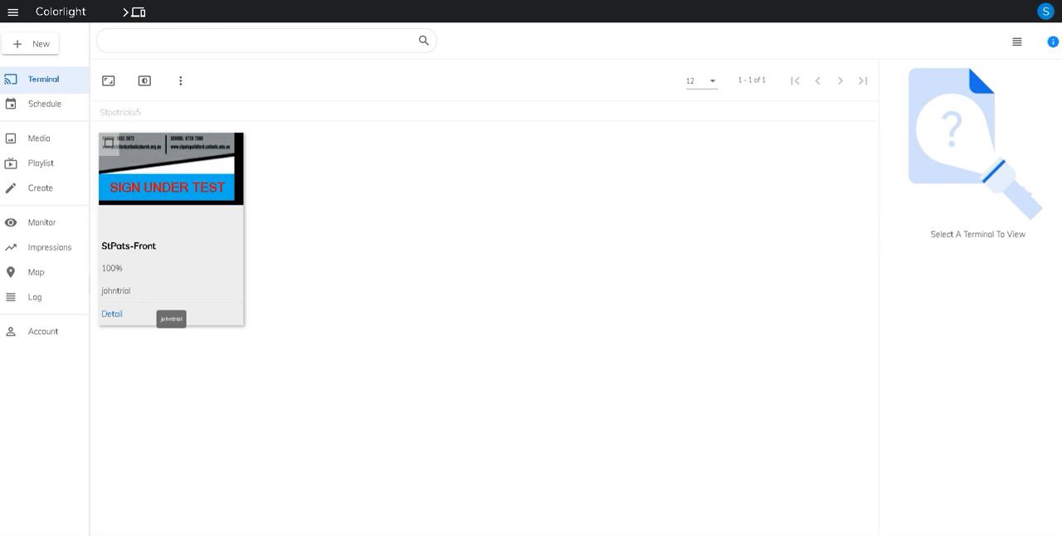
Open the JOHNTRIAL playlist from 2019-06-16 for editing
left_click(41, 163)
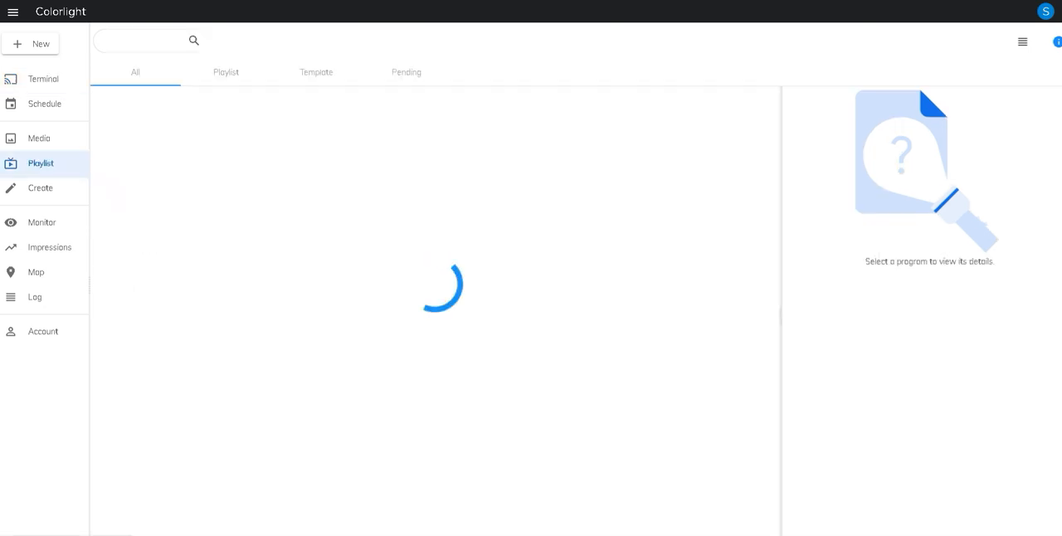
scroll(437, 313, "down", 4)
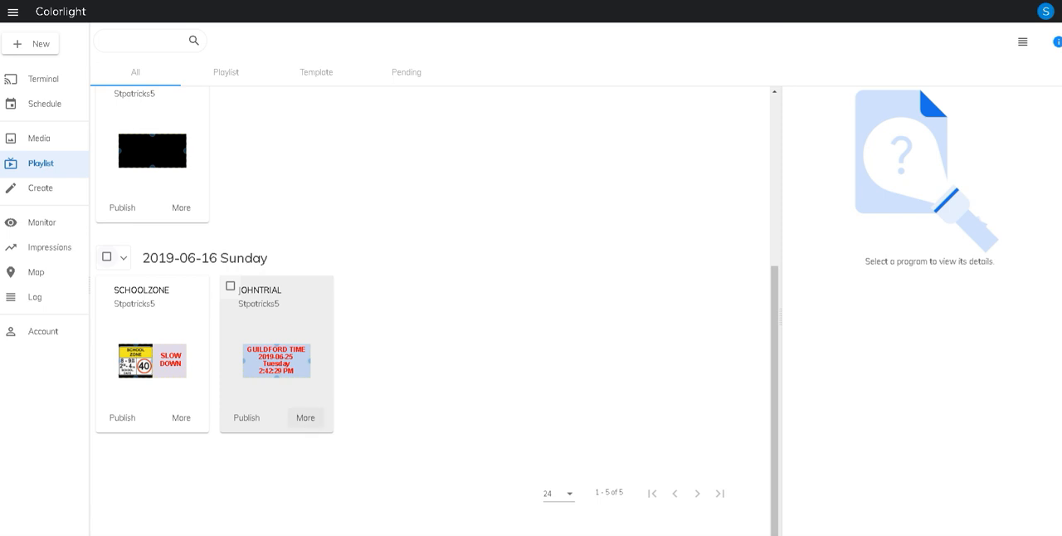
left_click(305, 417)
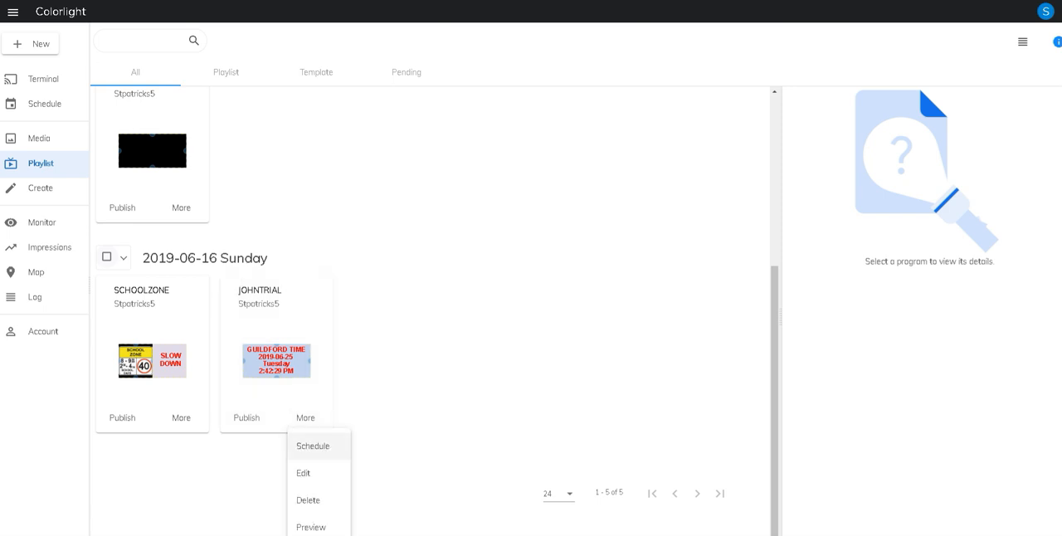
left_click(307, 473)
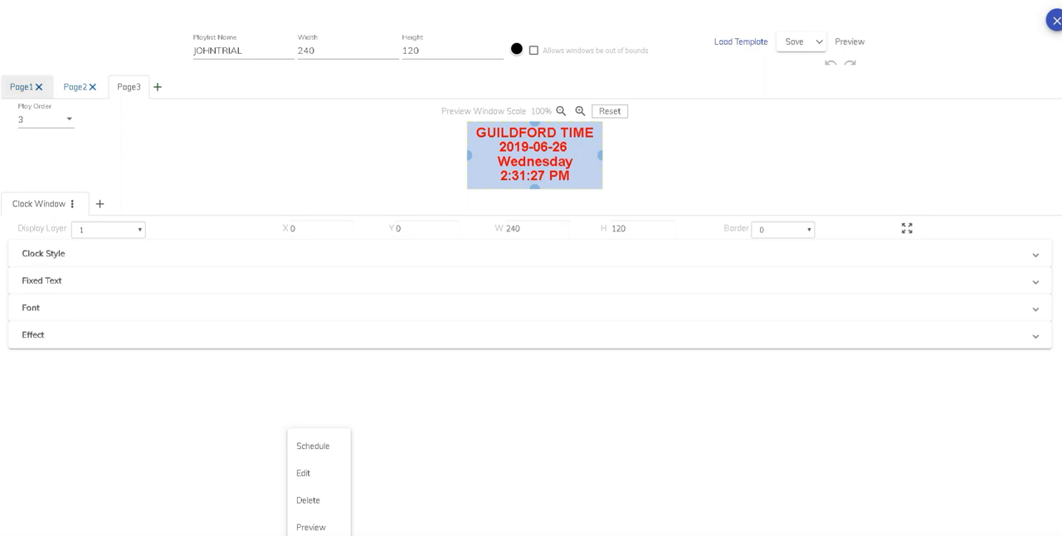
Review the content of Page1, Page2 and Page3 in the JOHNTRIAL playlist
left_click(21, 86)
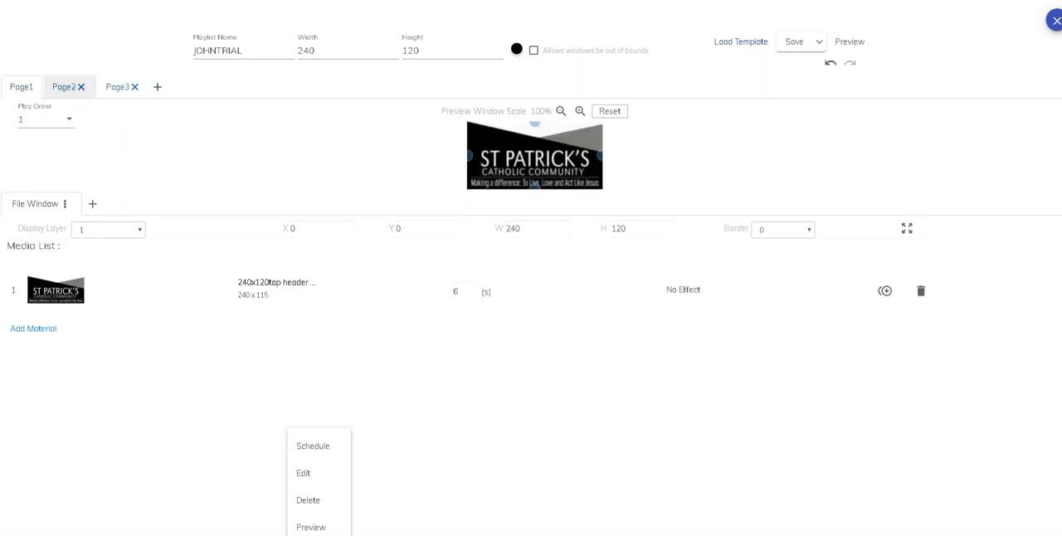
left_click(64, 86)
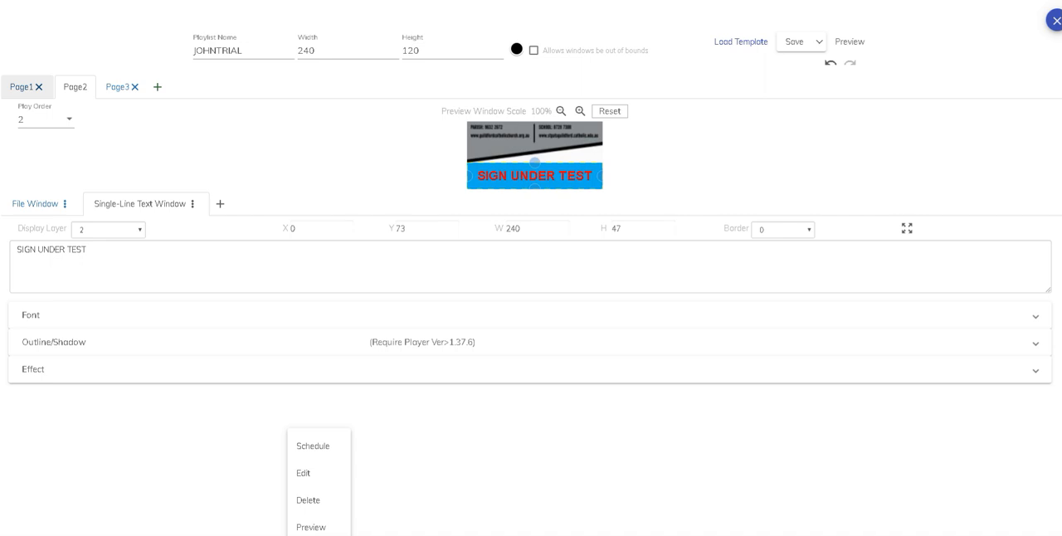
left_click(21, 86)
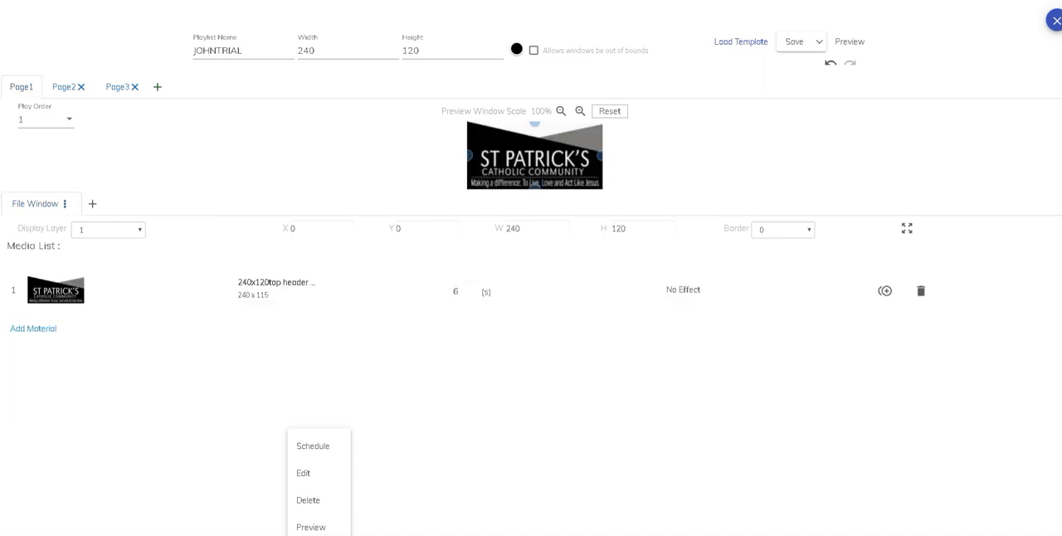
left_click(64, 86)
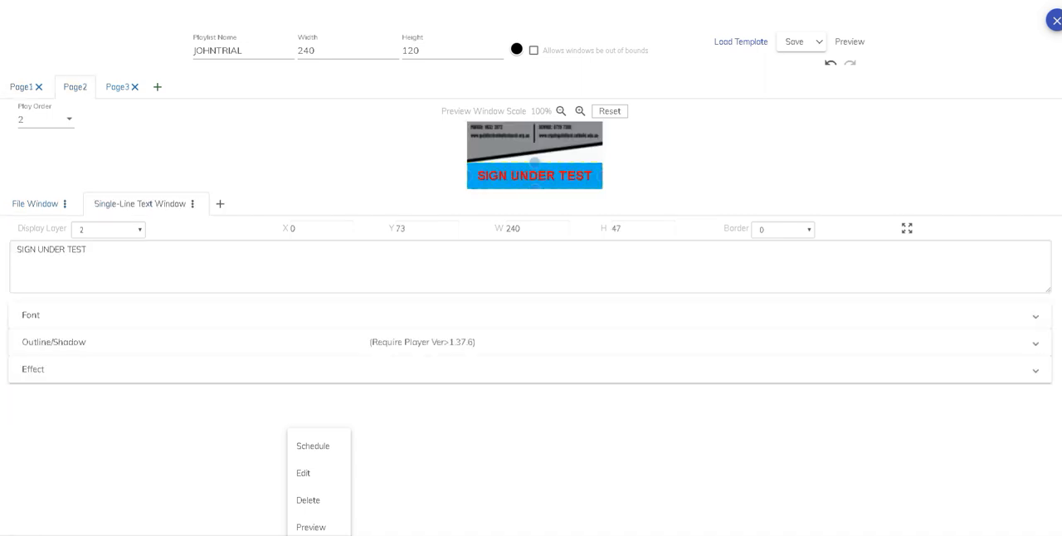
left_click(117, 87)
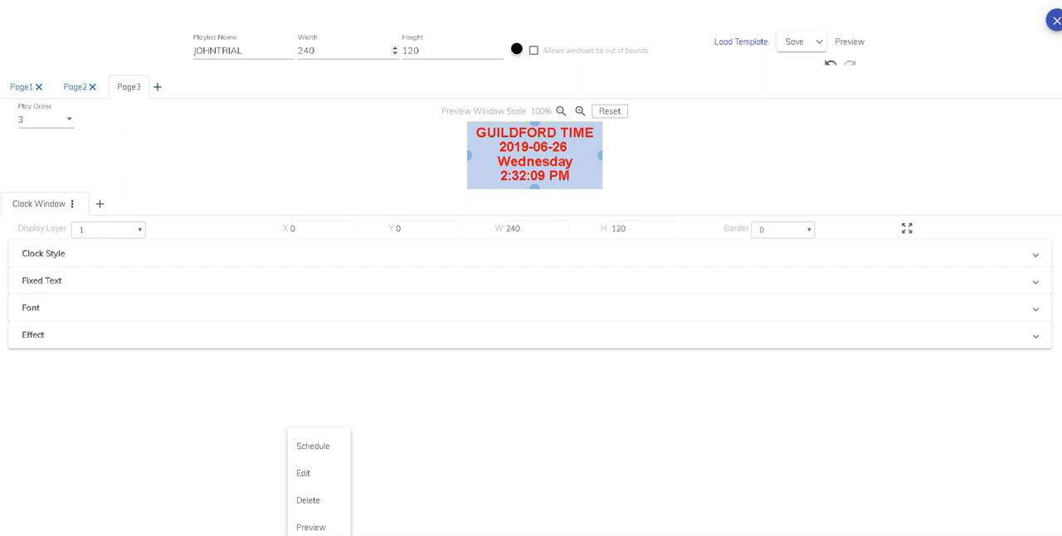
Set the playlist's width to 256 and height to 128, and save it
double_click(306, 51)
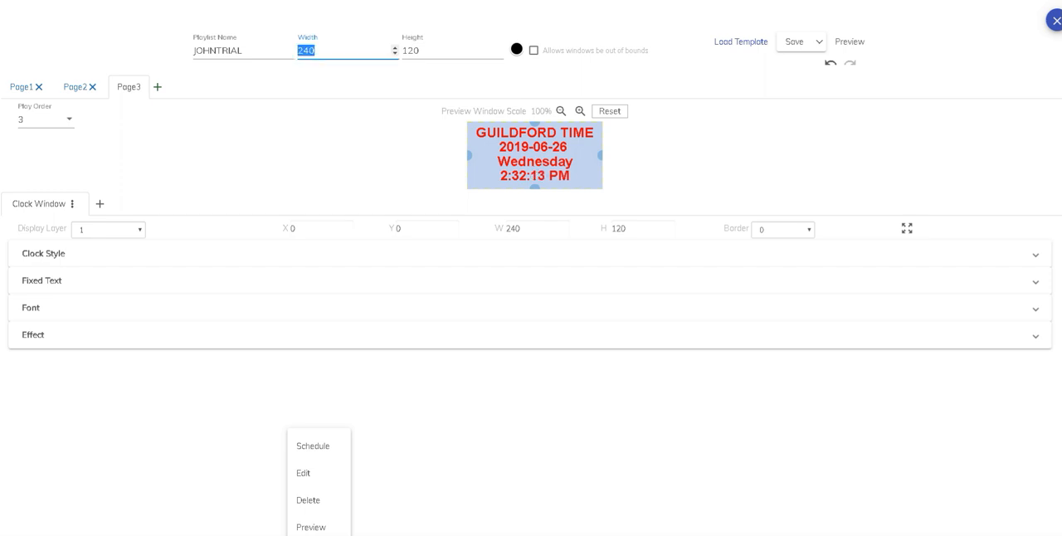
type("256")
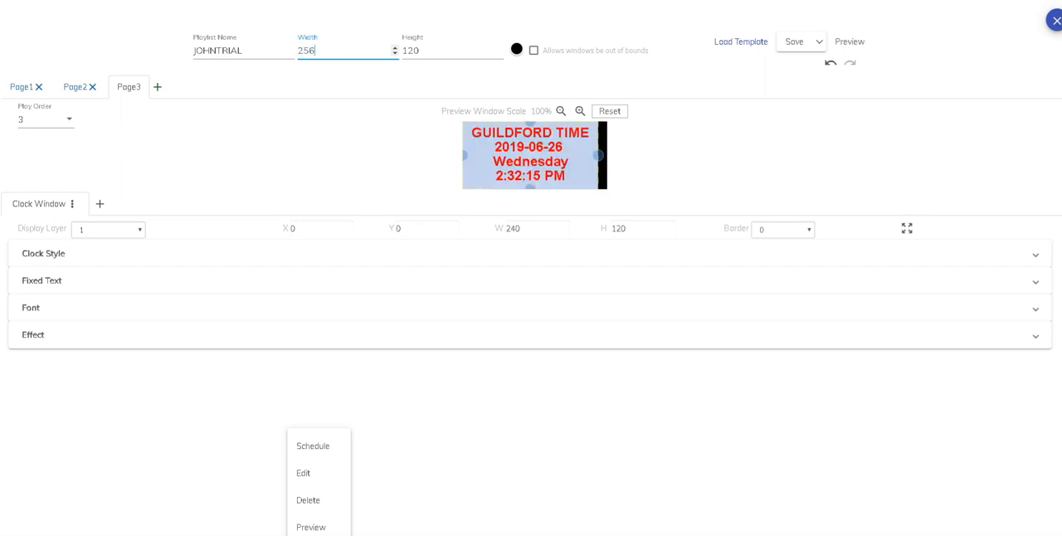
key("Tab")
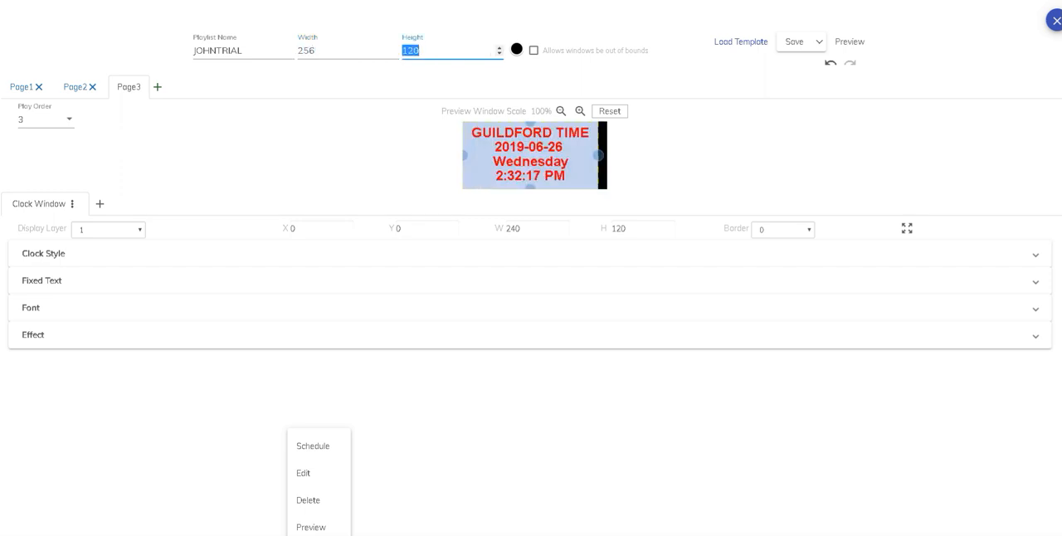
type("128")
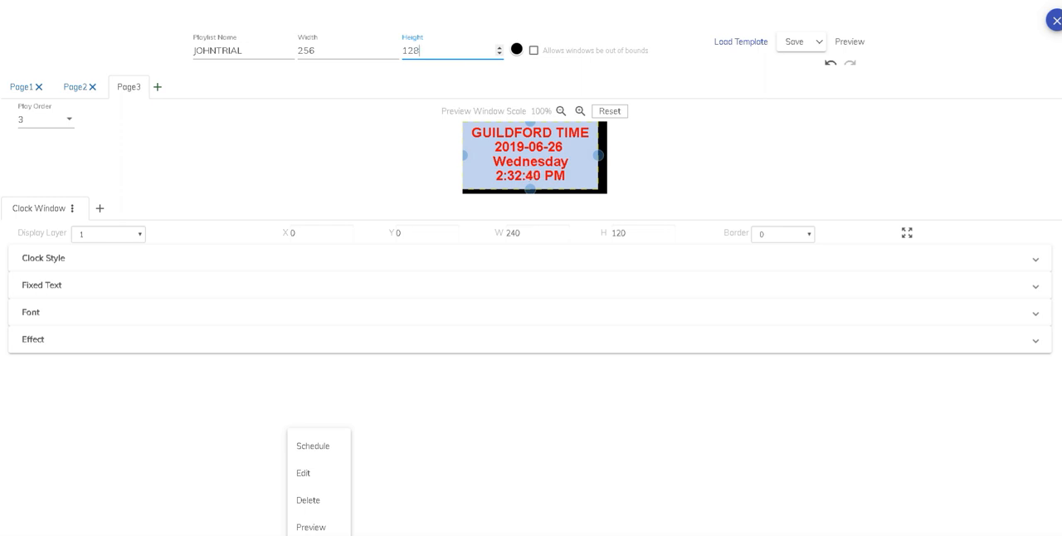
left_click(794, 41)
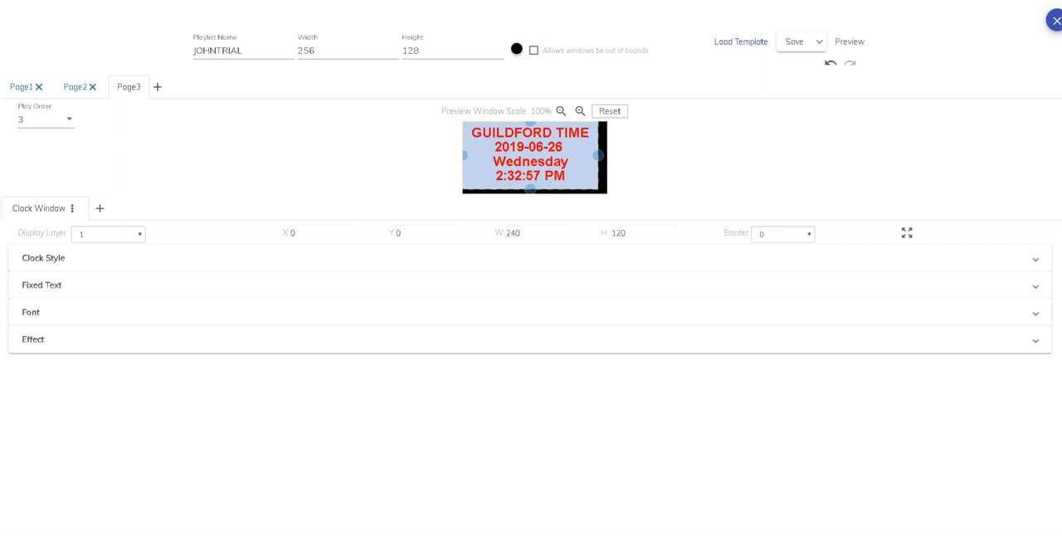
Delete the "SIGN UNDER TEST" page from the playlist and add a new blank page after the clock page
left_click(75, 86)
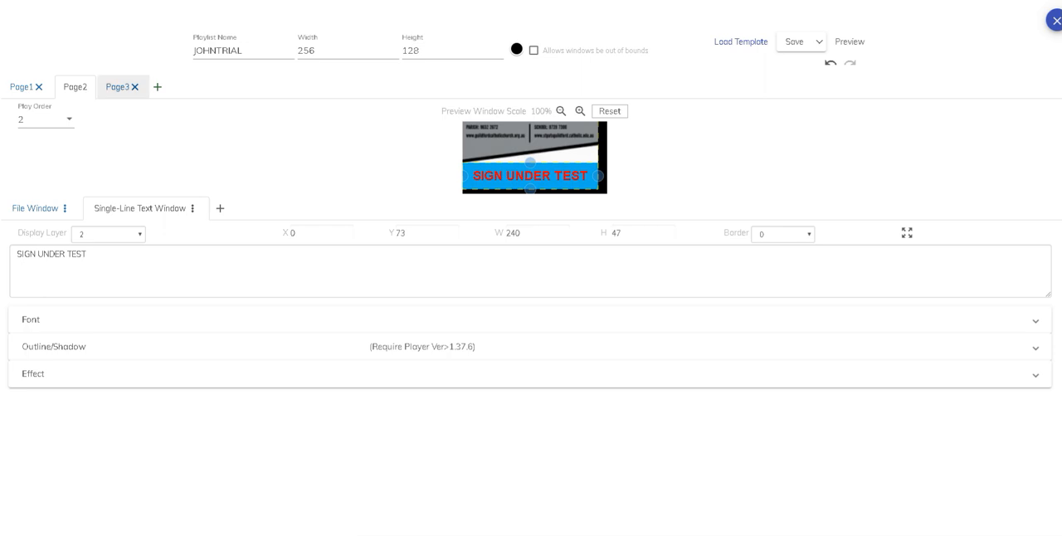
left_click(122, 87)
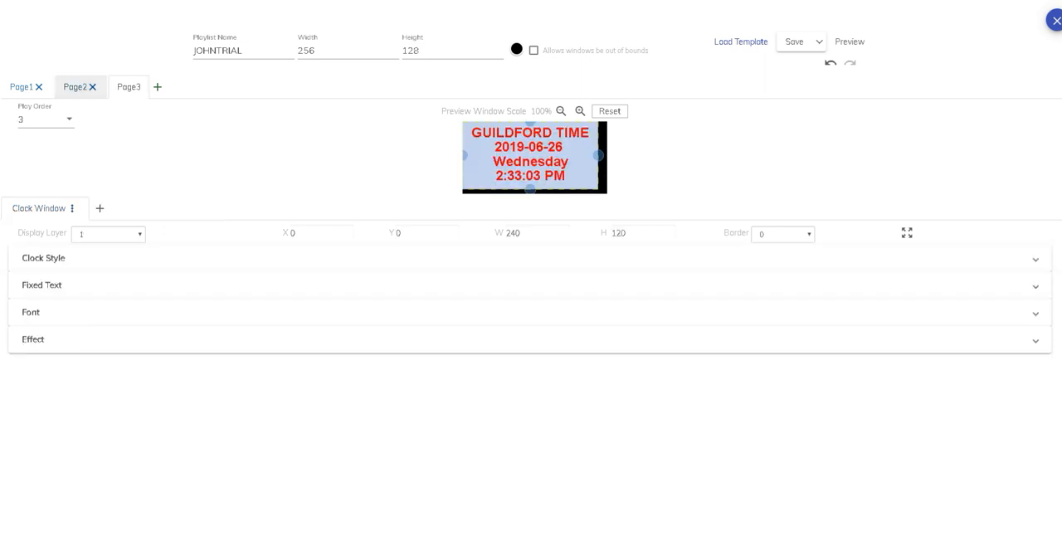
left_click(92, 86)
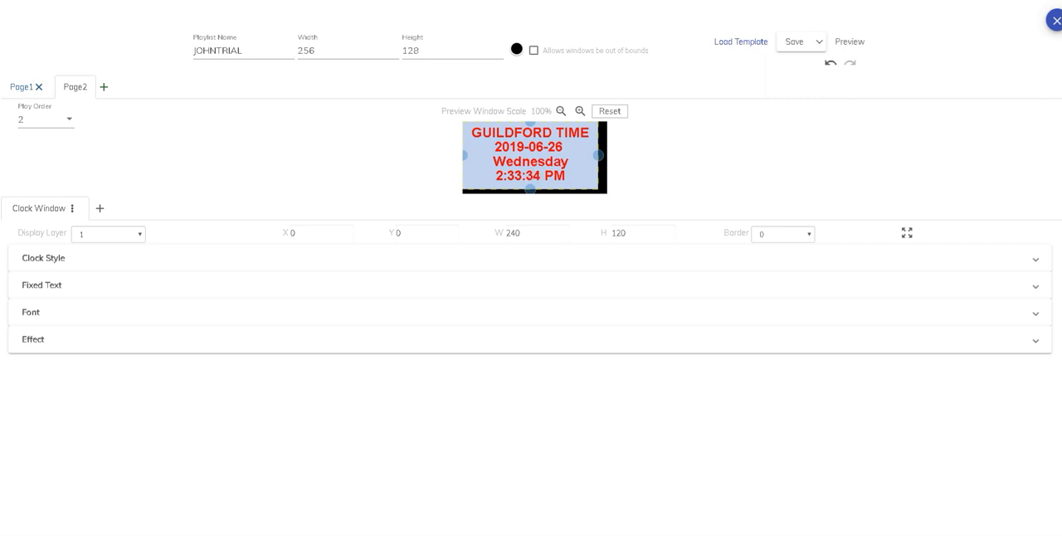
left_click(104, 87)
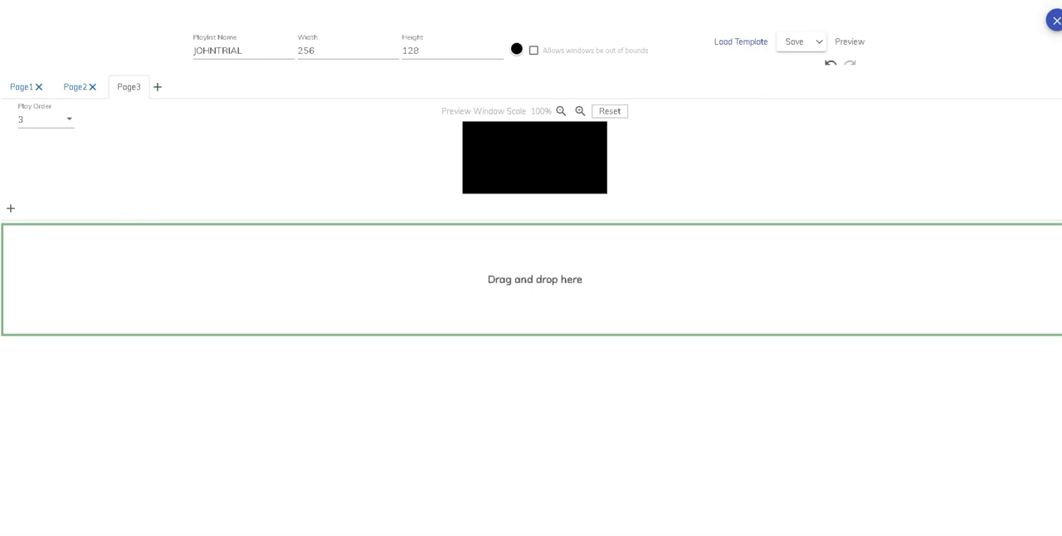
Add a multi-line text window to Page3, expand it to the full 256 x 128 page, and set its text to "welcome"
left_click(10, 208)
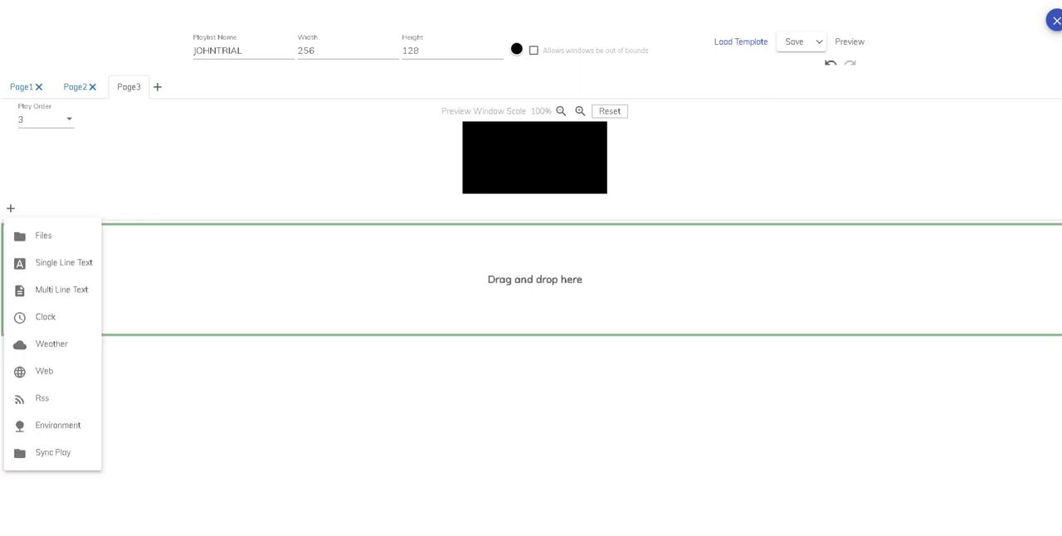
left_click(61, 290)
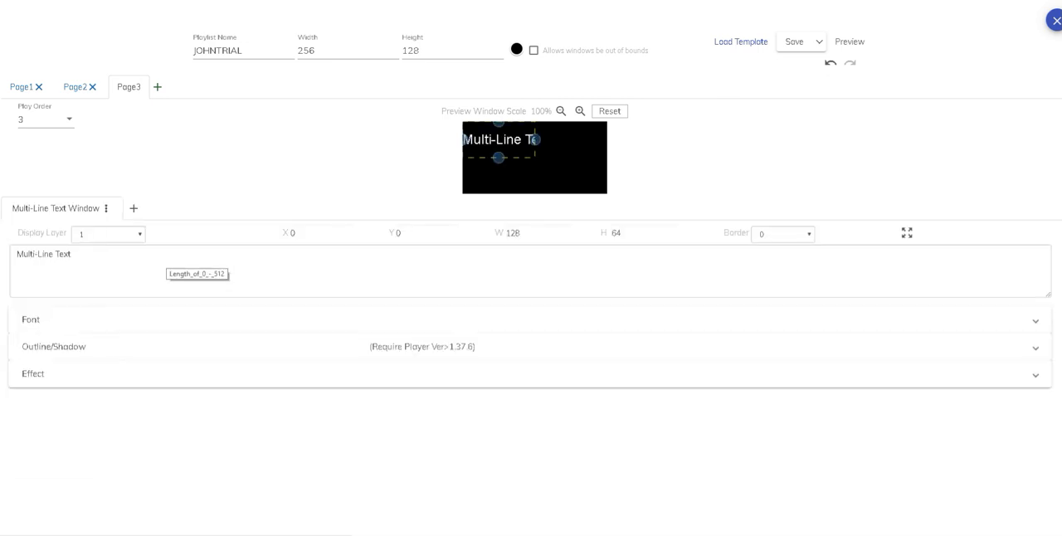
left_click(907, 233)
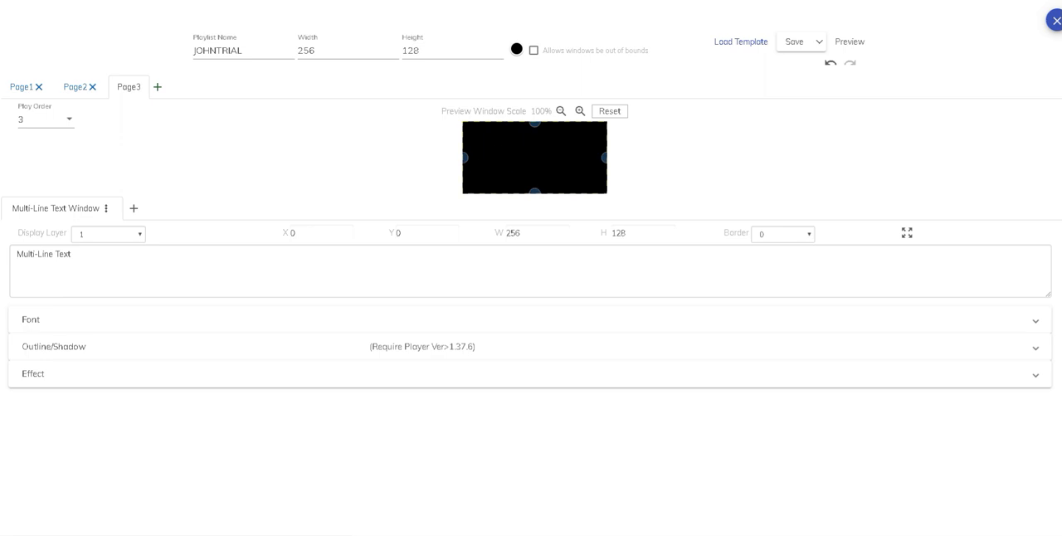
left_click_drag(73, 255, 15, 255)
type("welcome")
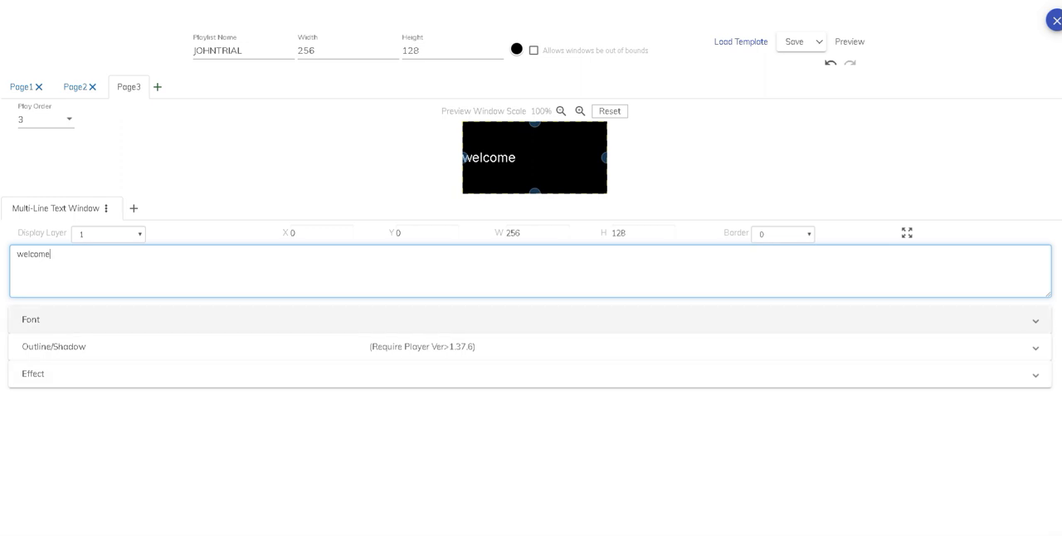
Center the "welcome" text horizontally and enable Outline1 for it, keeping the black background
left_click(32, 319)
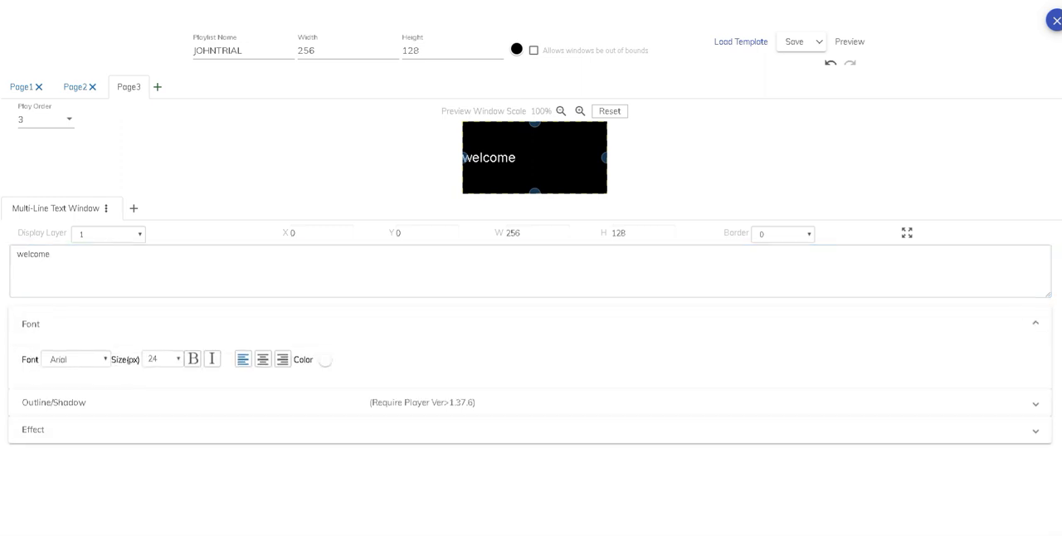
left_click(263, 360)
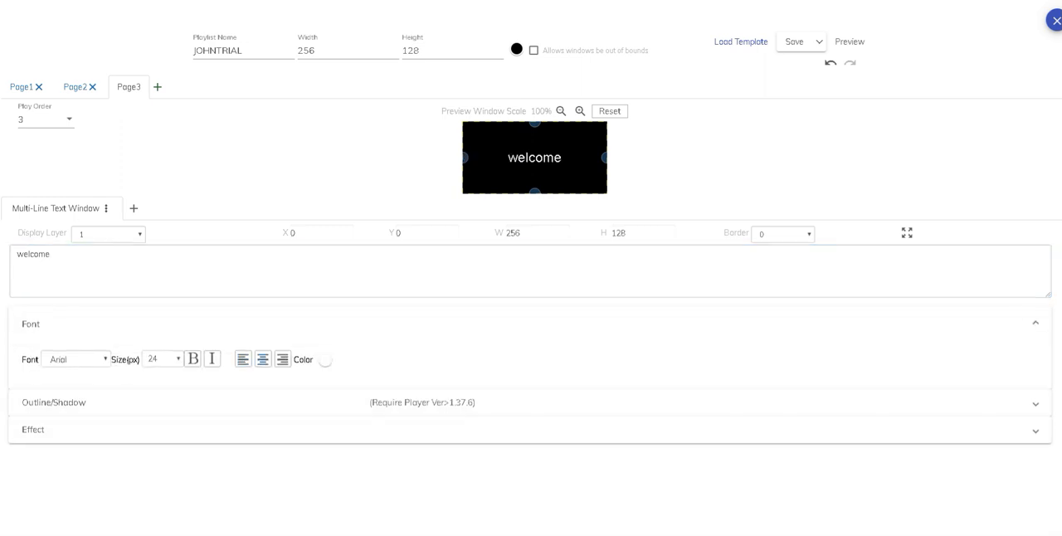
left_click(34, 429)
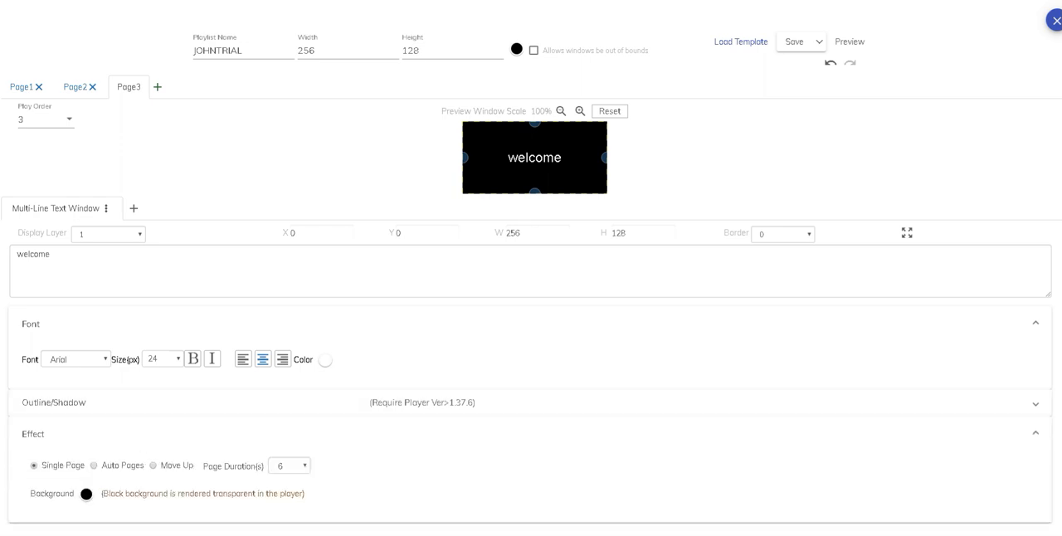
left_click(53, 402)
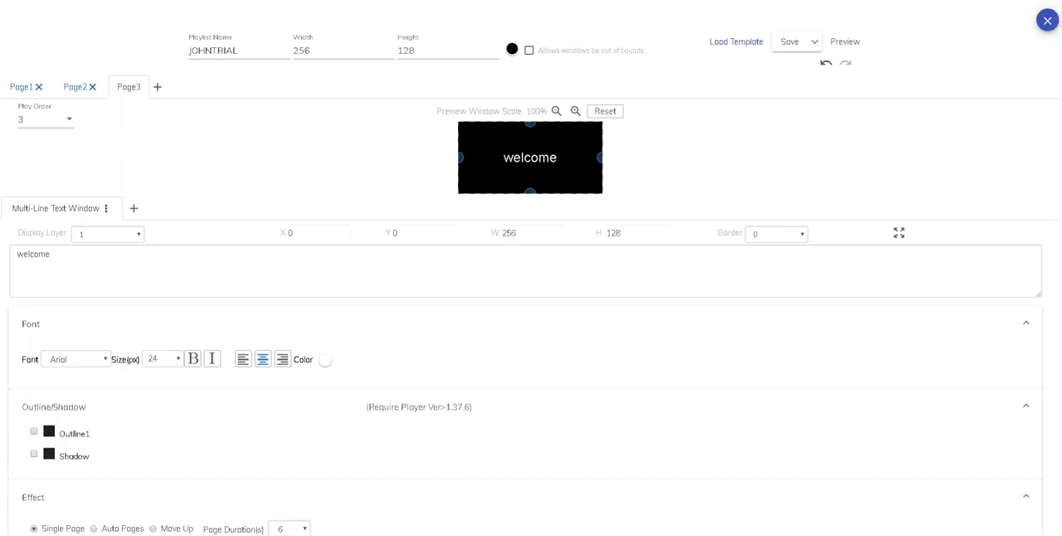
left_click(34, 431)
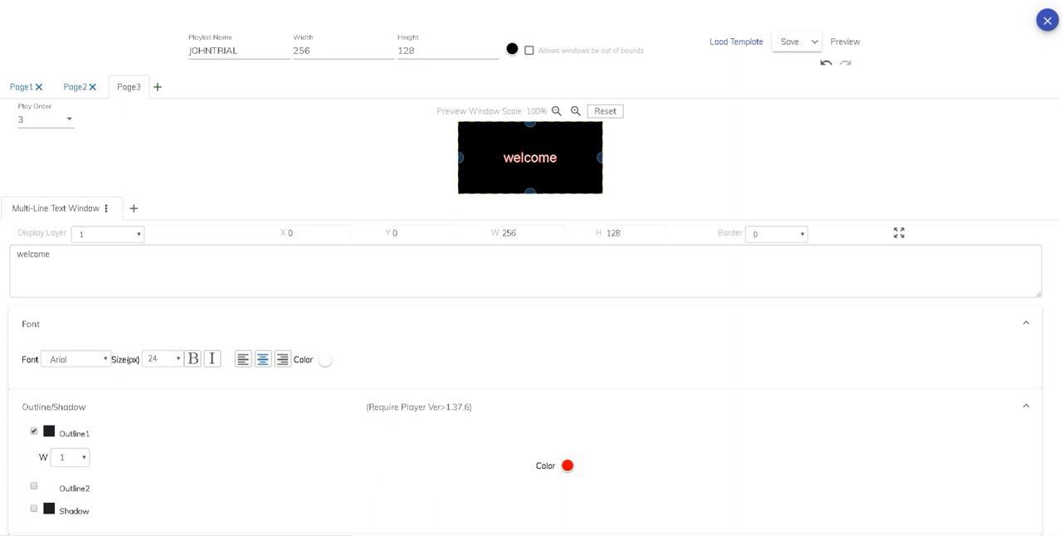
scroll(531, 332, "down", 3)
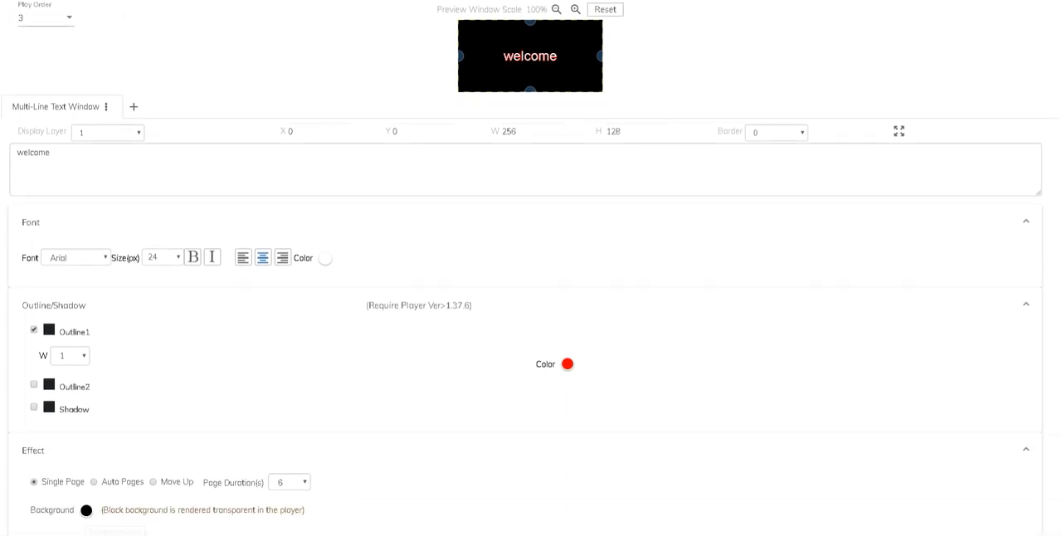
left_click(87, 510)
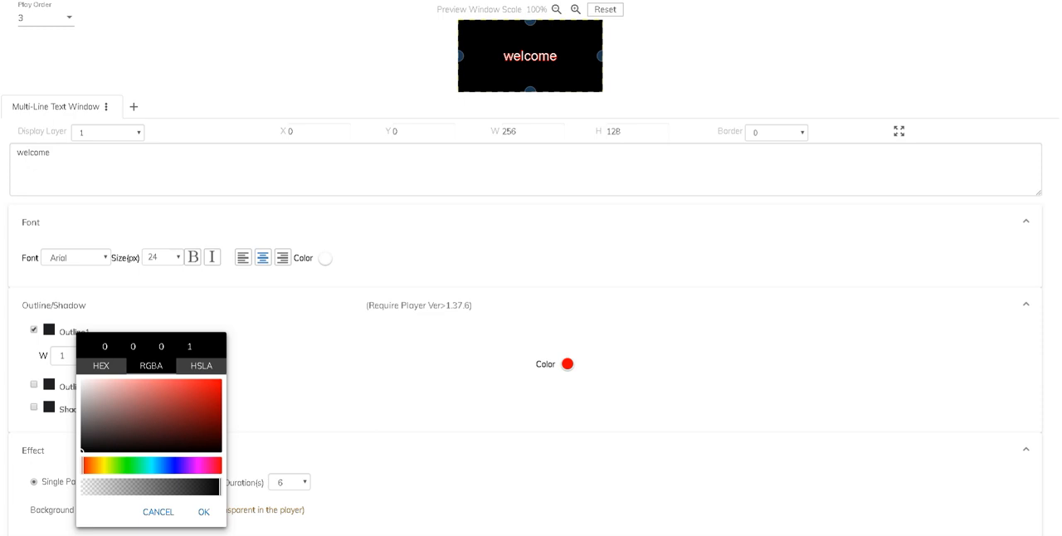
left_click(159, 512)
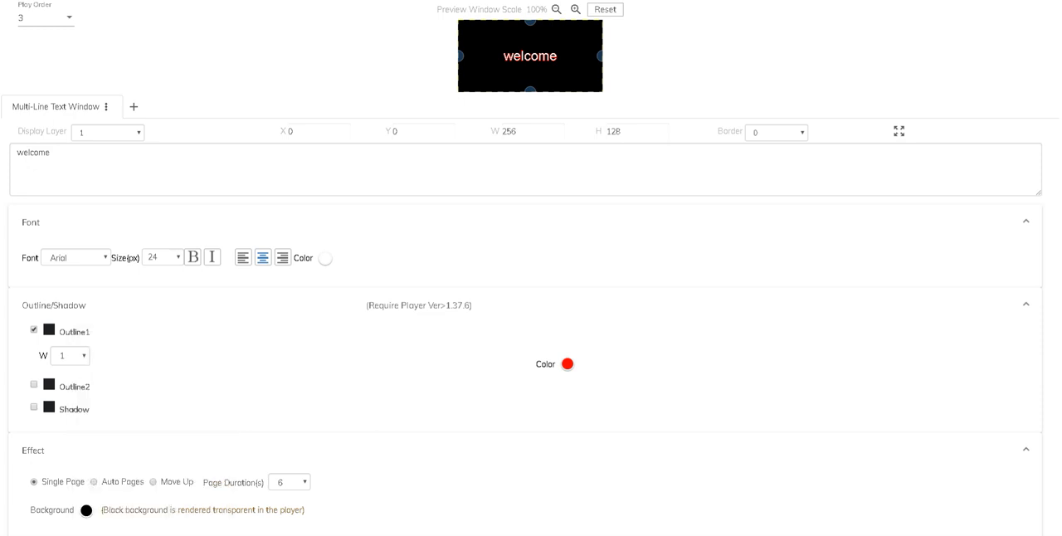
Preview the JOHNTRIAL playlist and return to the editor
scroll(531, 332, "up", 2)
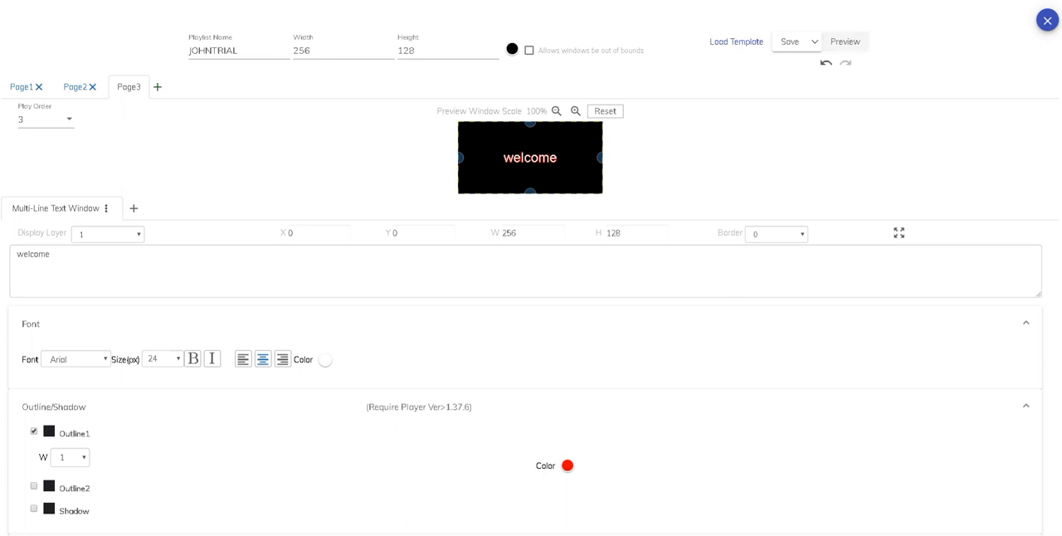
left_click(845, 42)
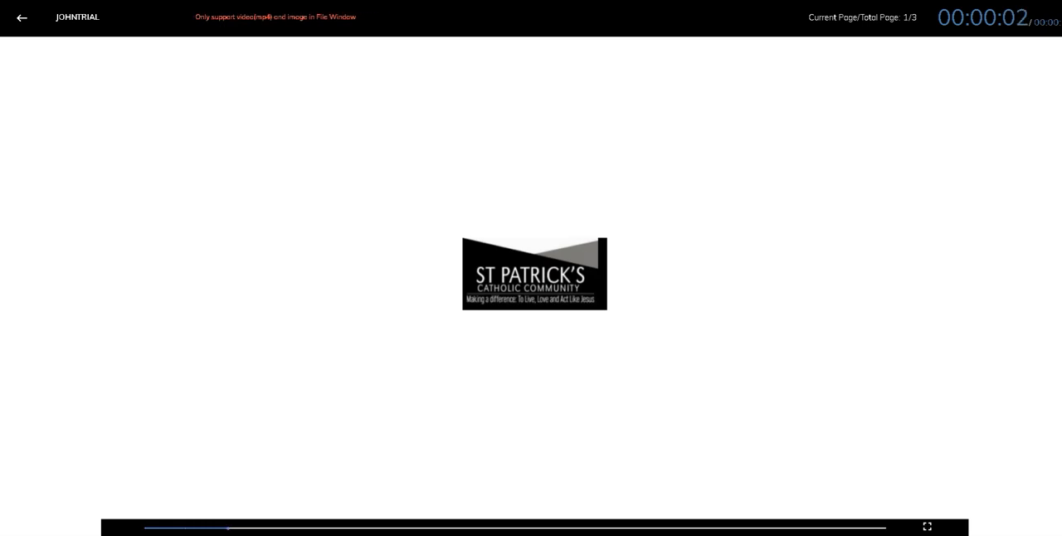
left_click(22, 18)
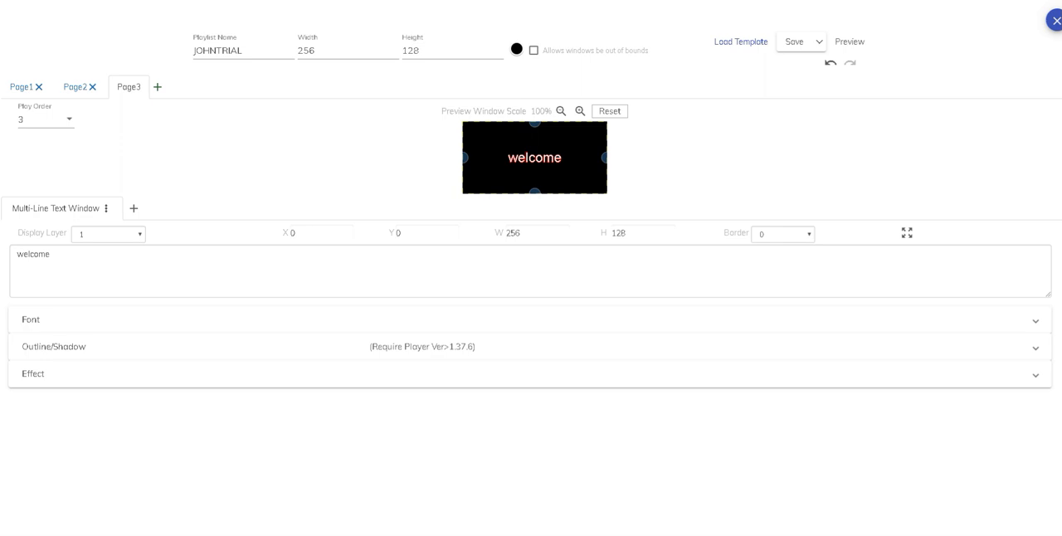
Publish the playlist to the StPats-Front terminal in the Stpatricks5 group and leave the editor without saving
left_click(819, 42)
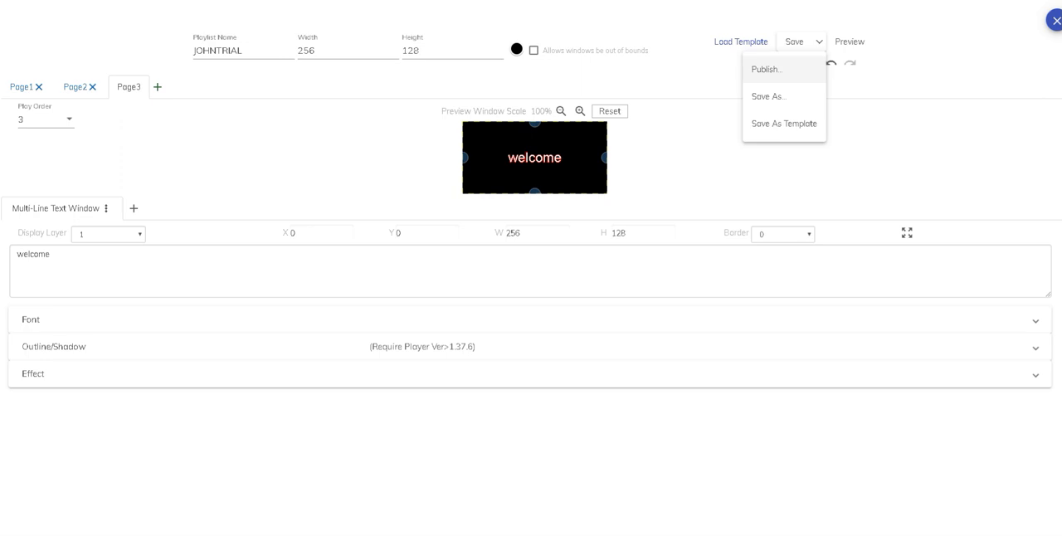
left_click(766, 69)
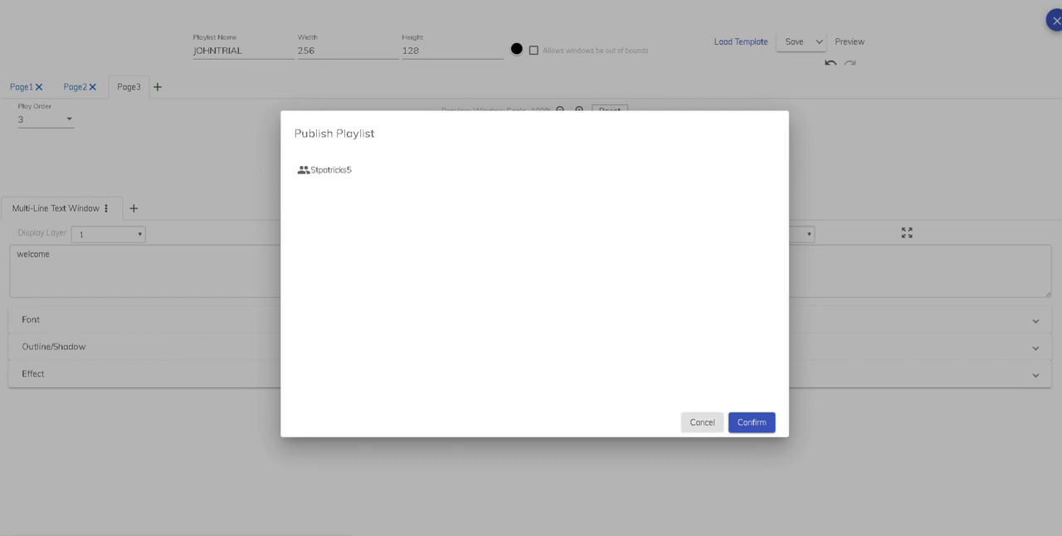
left_click(331, 170)
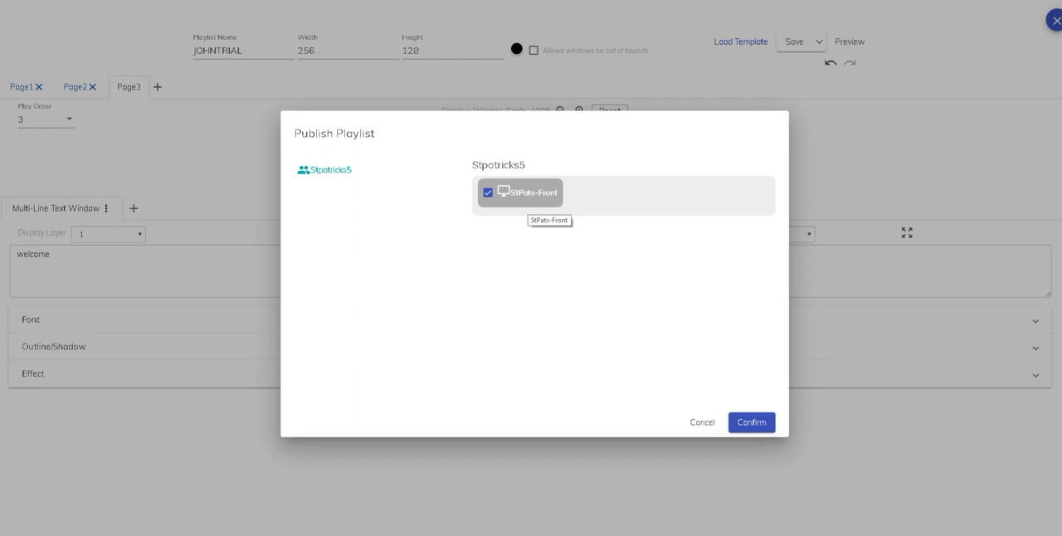
left_click(751, 422)
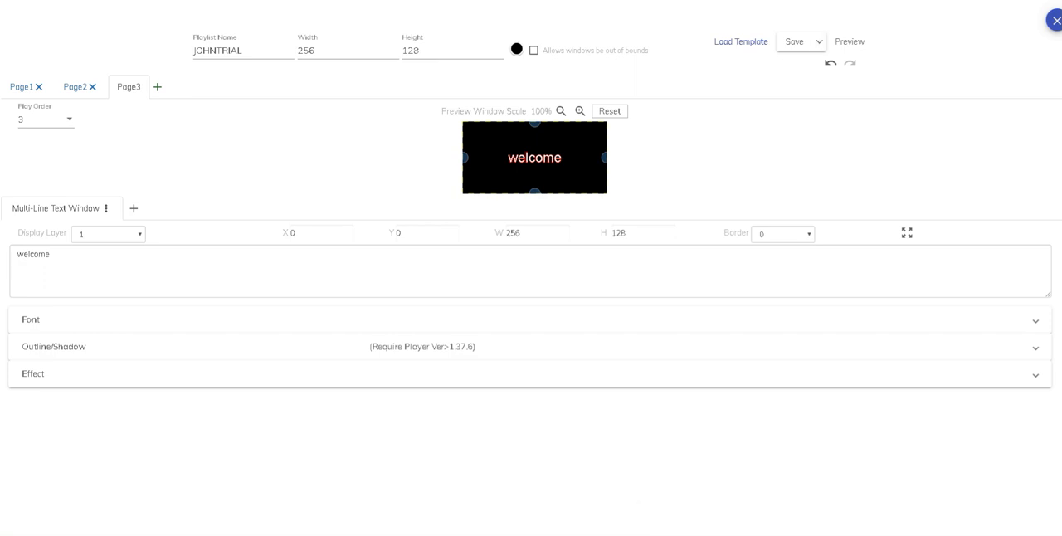
left_click(1055, 21)
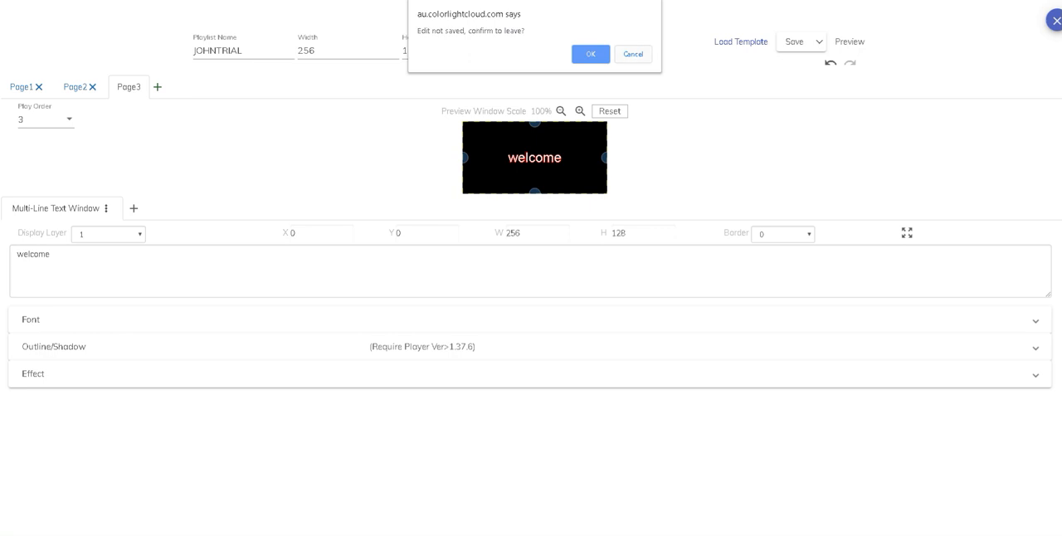
key("Return")
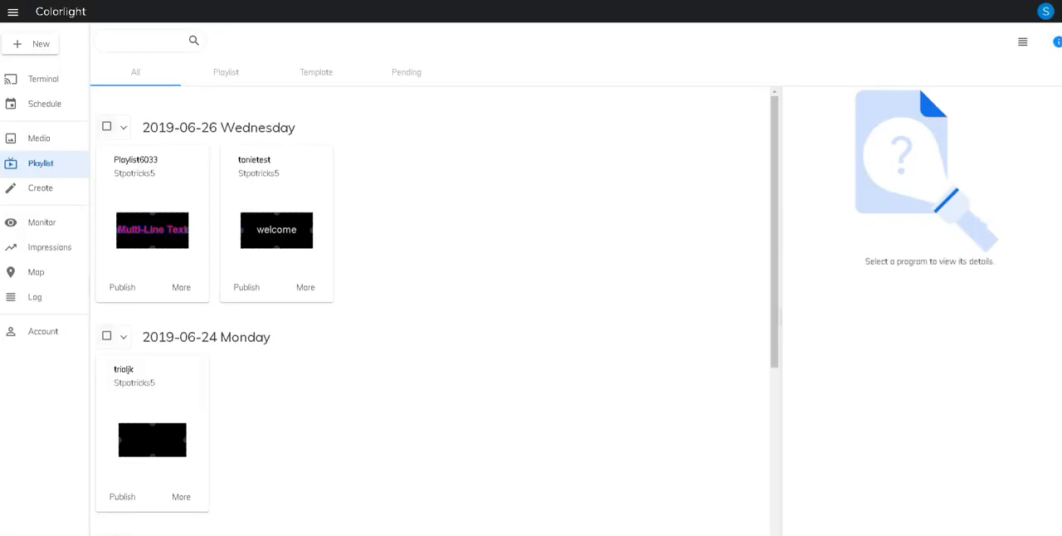
Check the current screen shot of the StPats-Front terminal and dismiss it
left_click(43, 79)
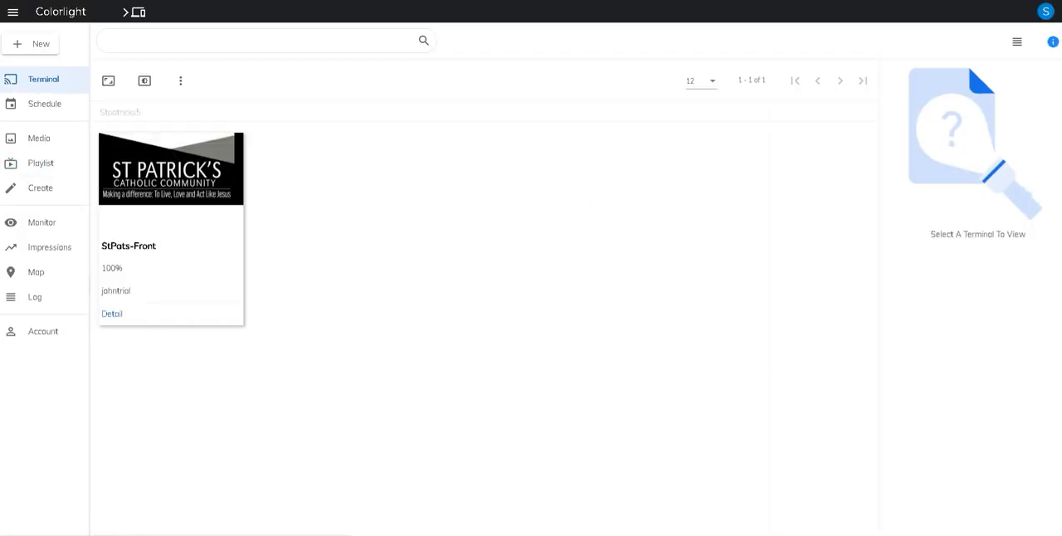
left_click(108, 81)
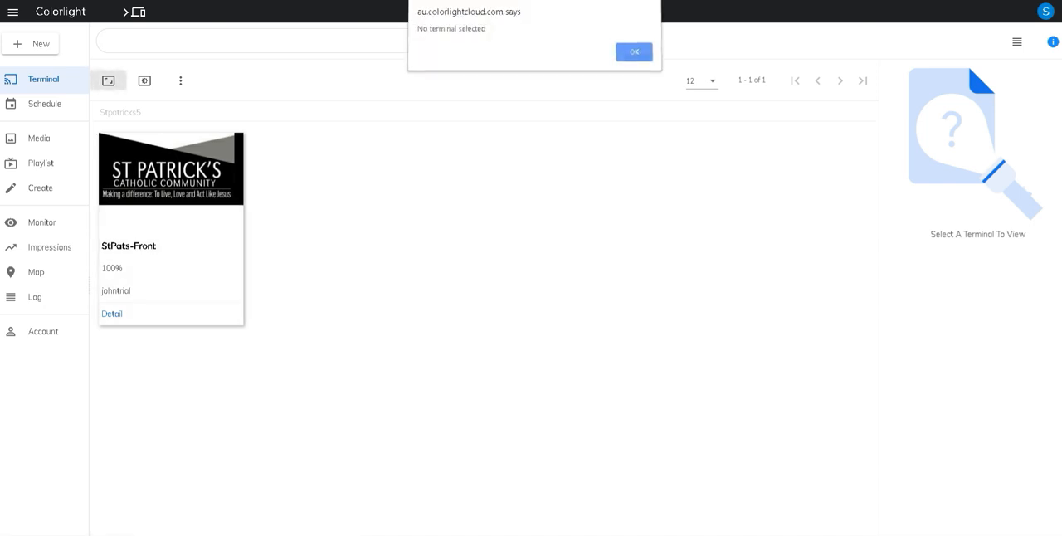
key("Return")
left_click(110, 144)
left_click(108, 81)
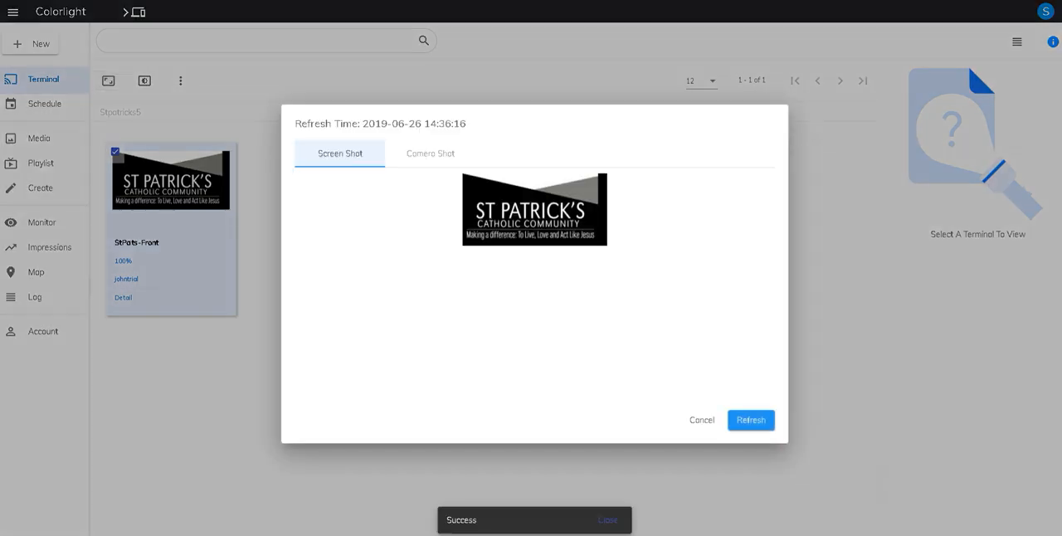
left_click(702, 420)
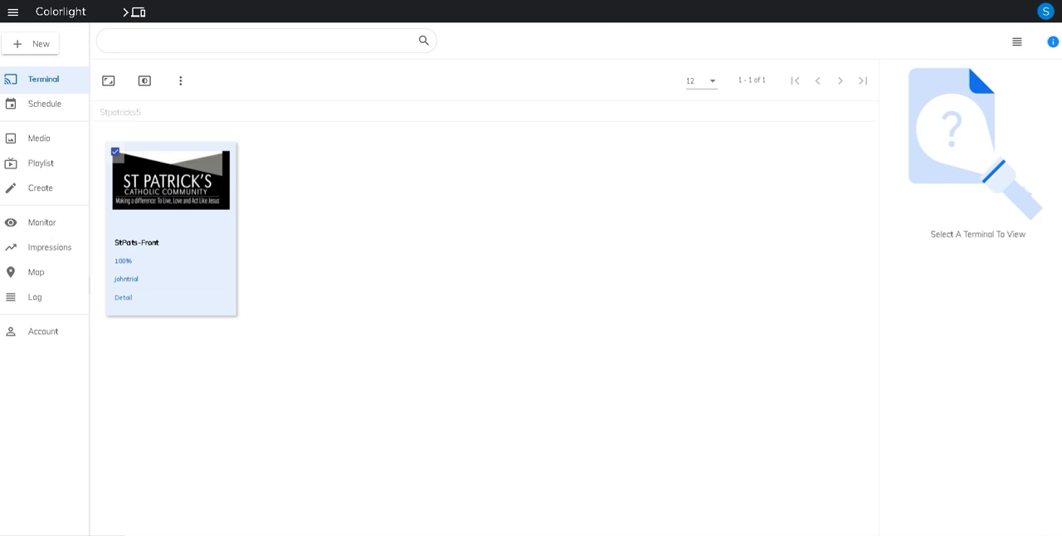
View the media library and bring up the file picker for uploads, dismissing it without choosing a file
left_click(39, 138)
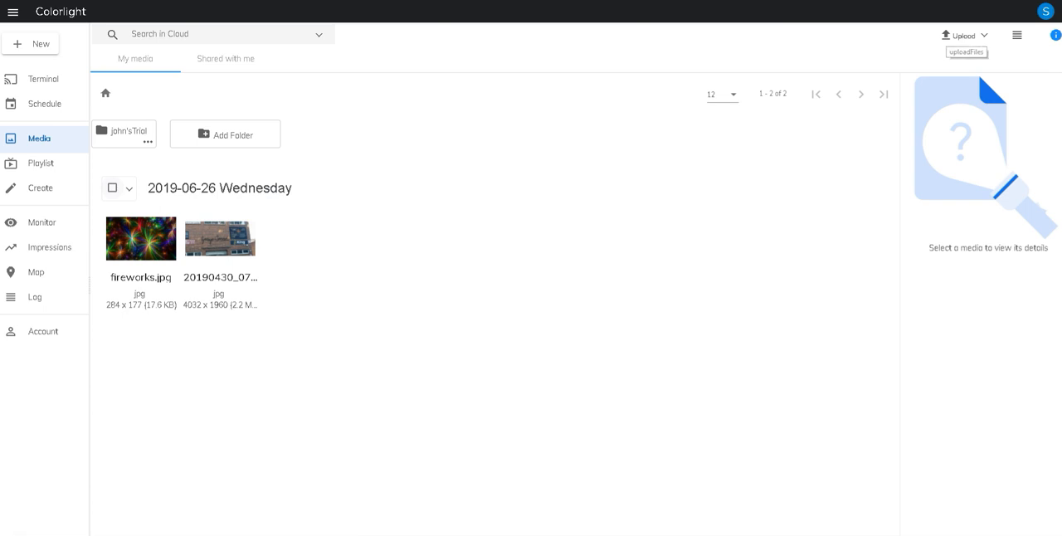
left_click(960, 35)
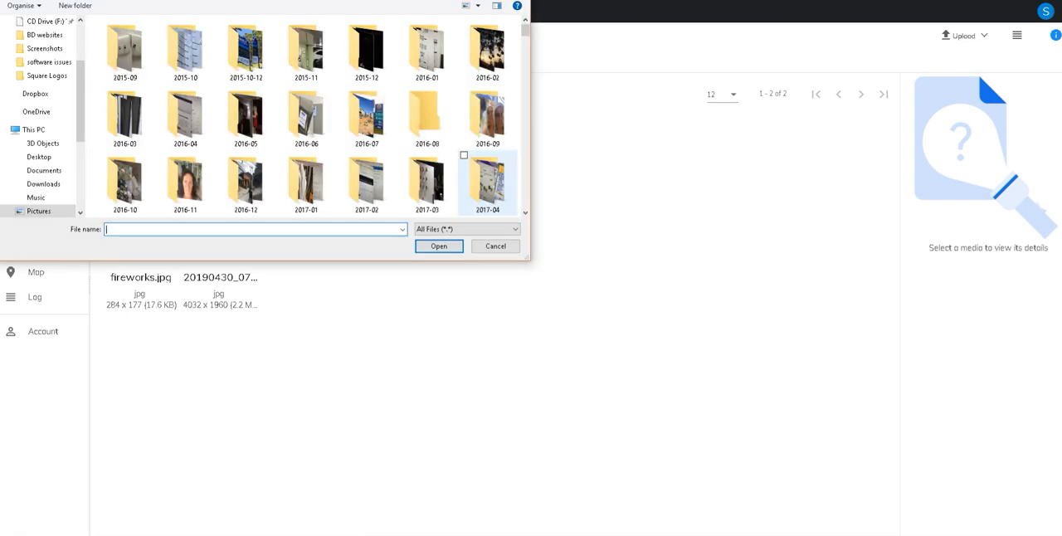
key("Escape")
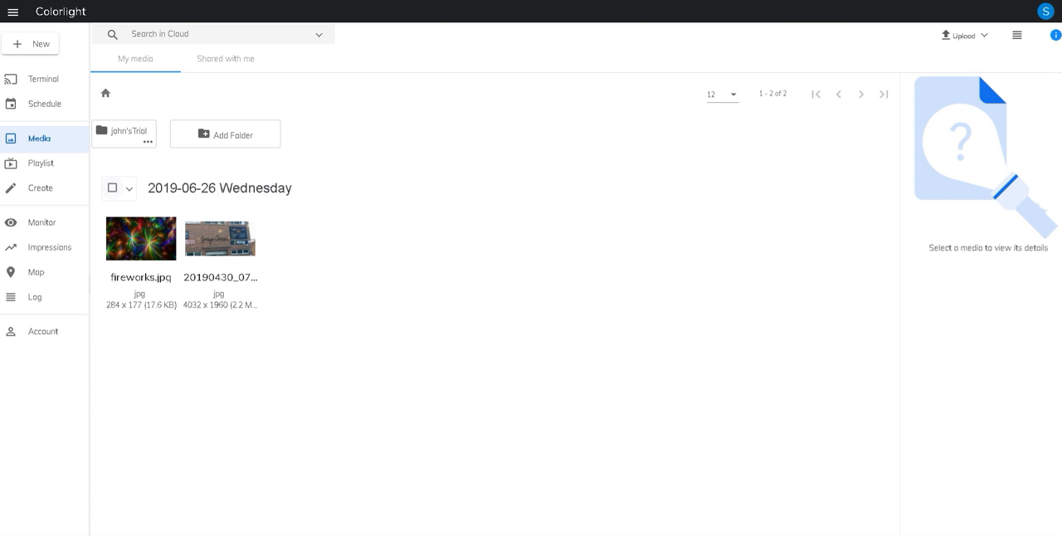
Create a new playlist named "tonietest2" and try to save it with an empty page
left_click(40, 188)
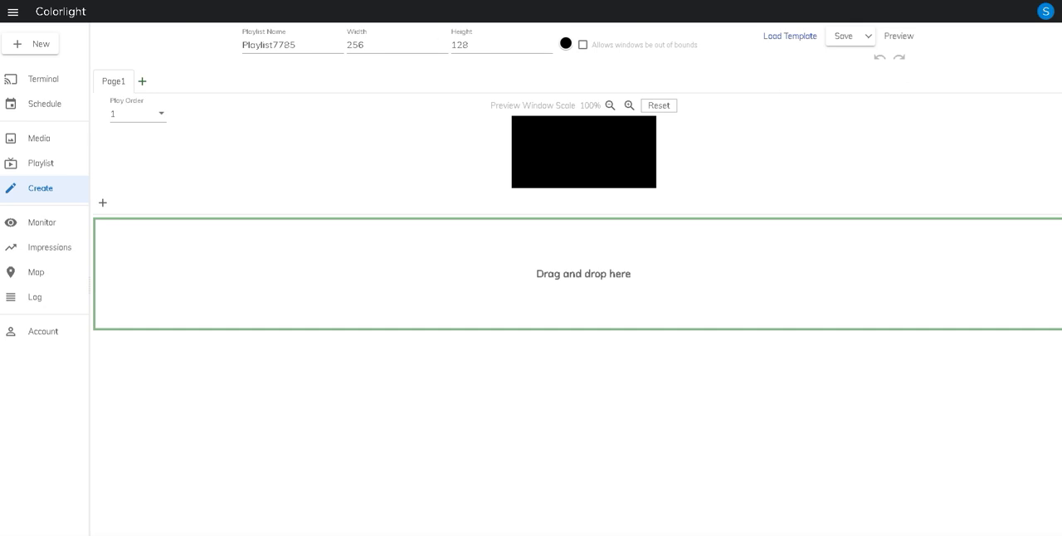
left_click_drag(297, 45, 242, 45)
type("tonietest2")
left_click(843, 36)
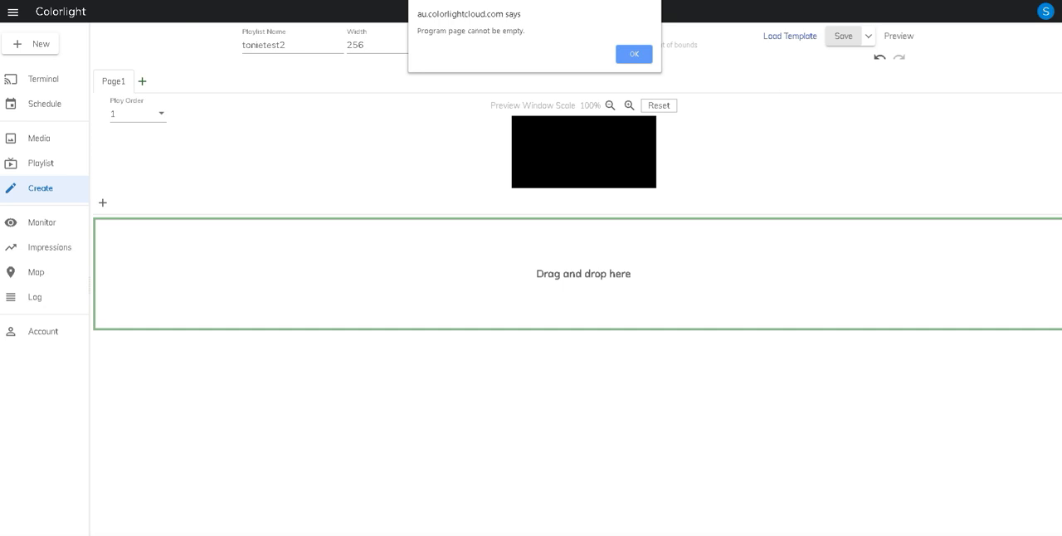
key("Return")
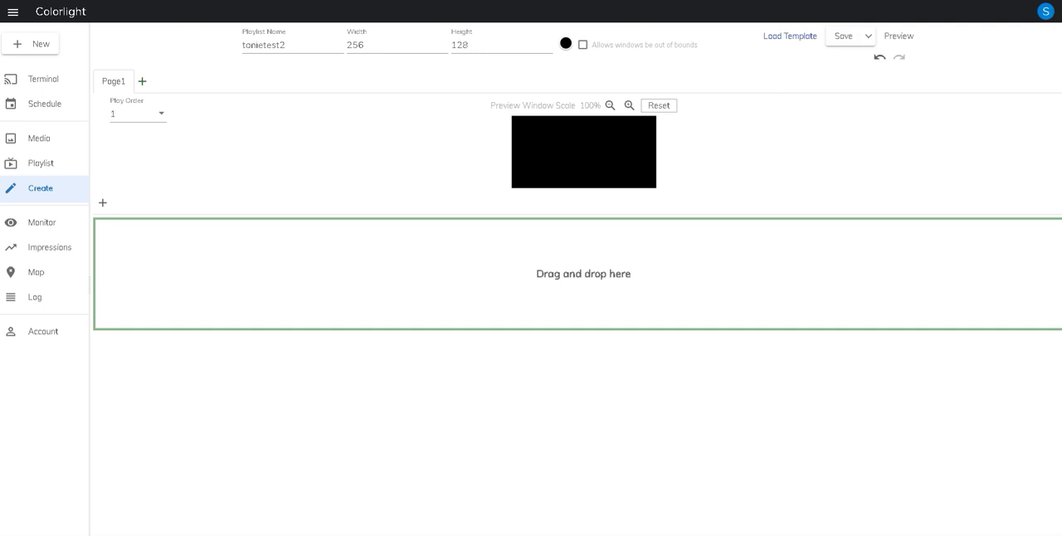
Add a multi-line text window reading "welcome" to the new playlist's Page1 and save the playlist
left_click(102, 202)
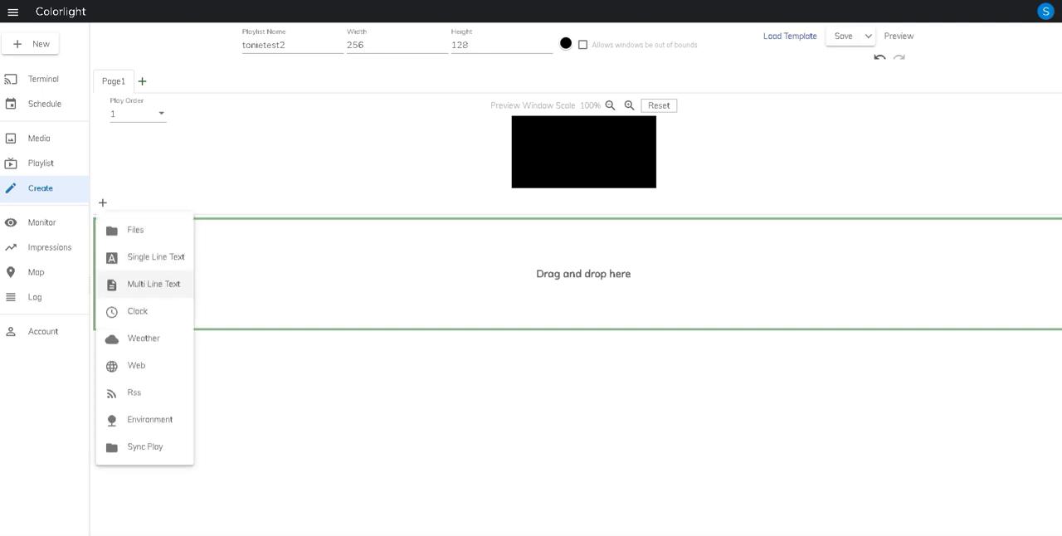
left_click(141, 285)
key("ctrl+a")
type("welcome")
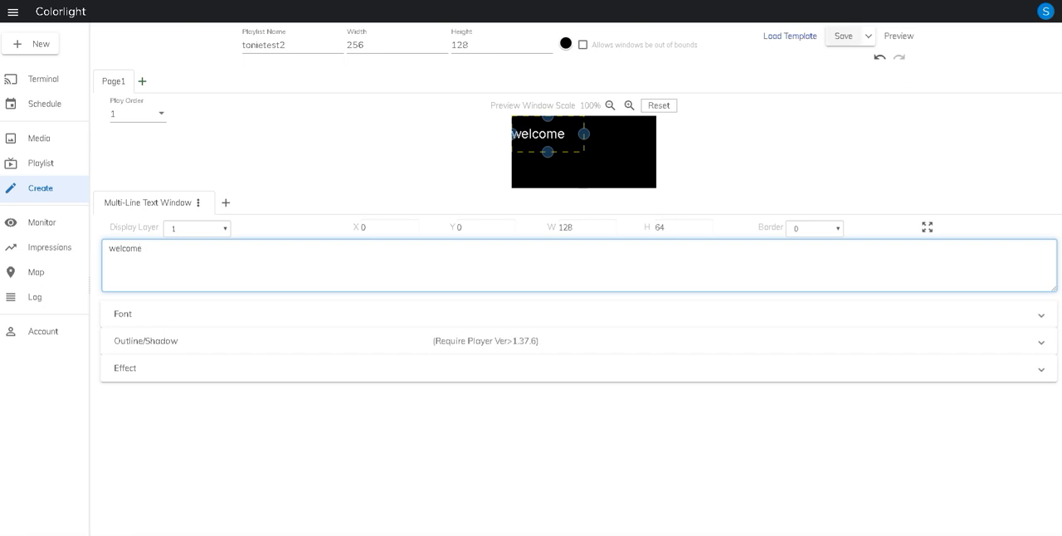
left_click(843, 37)
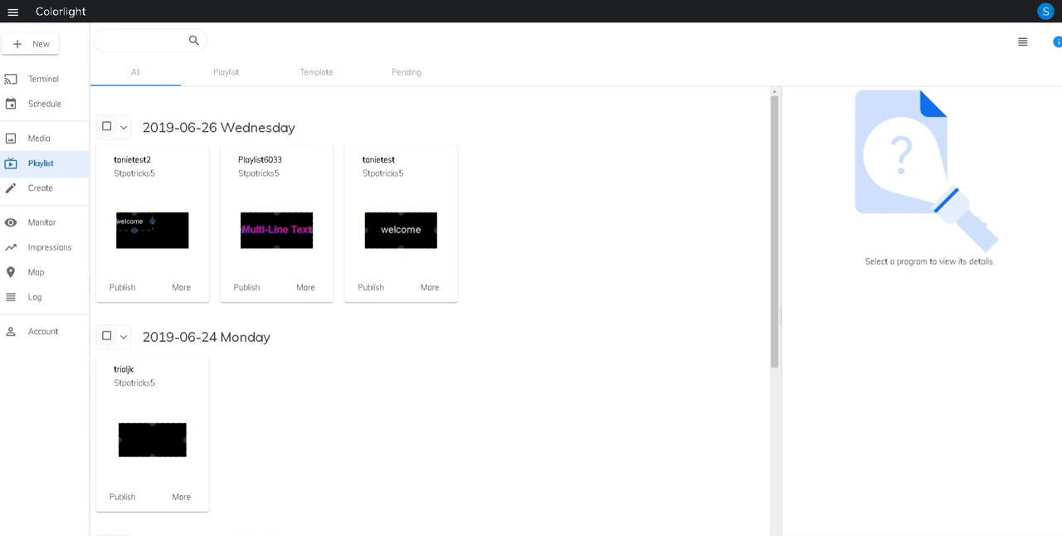
Open the details of the StPats-Front terminal
left_click(46, 81)
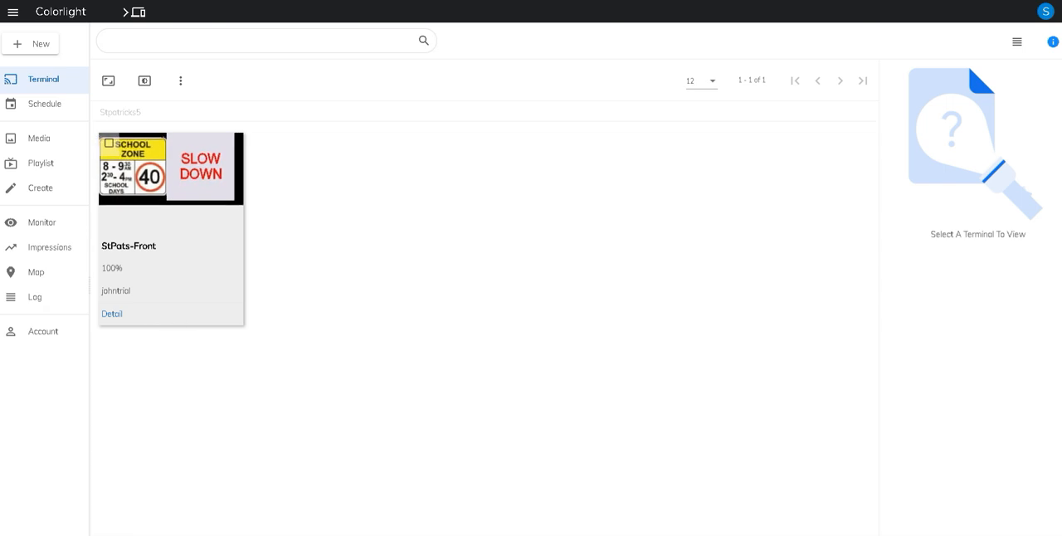
left_click(112, 313)
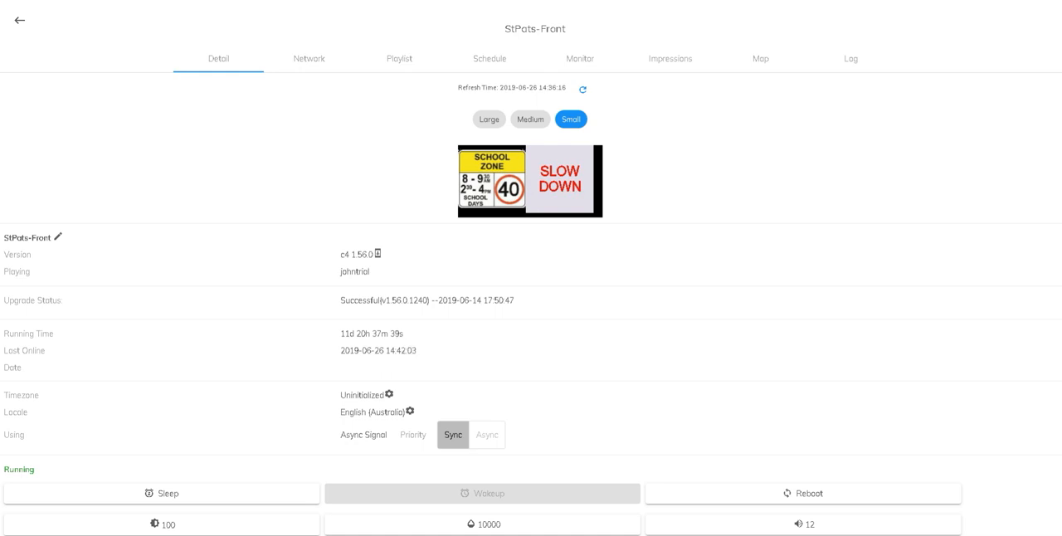
mouse_move(671, 535)
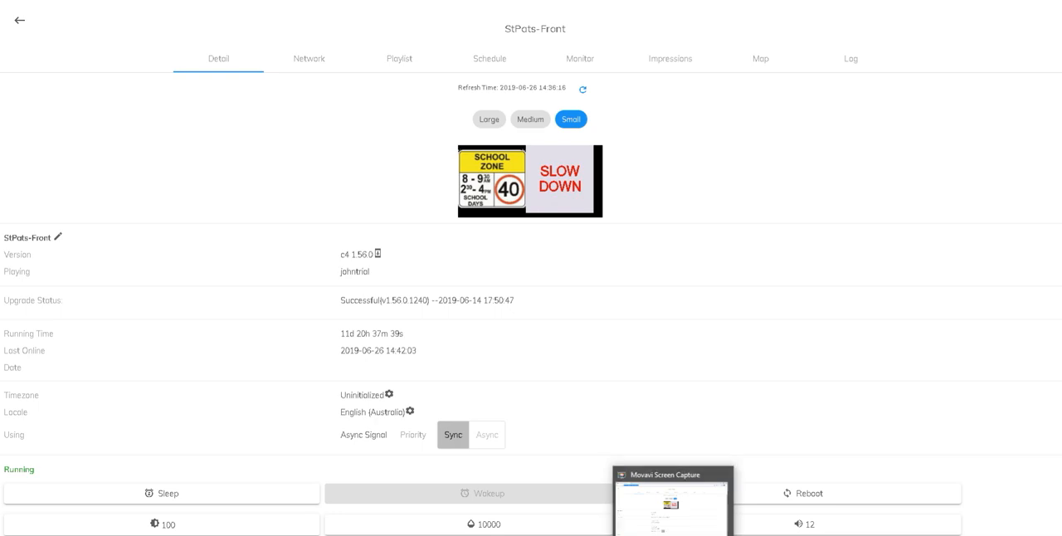
left_click(702, 535)
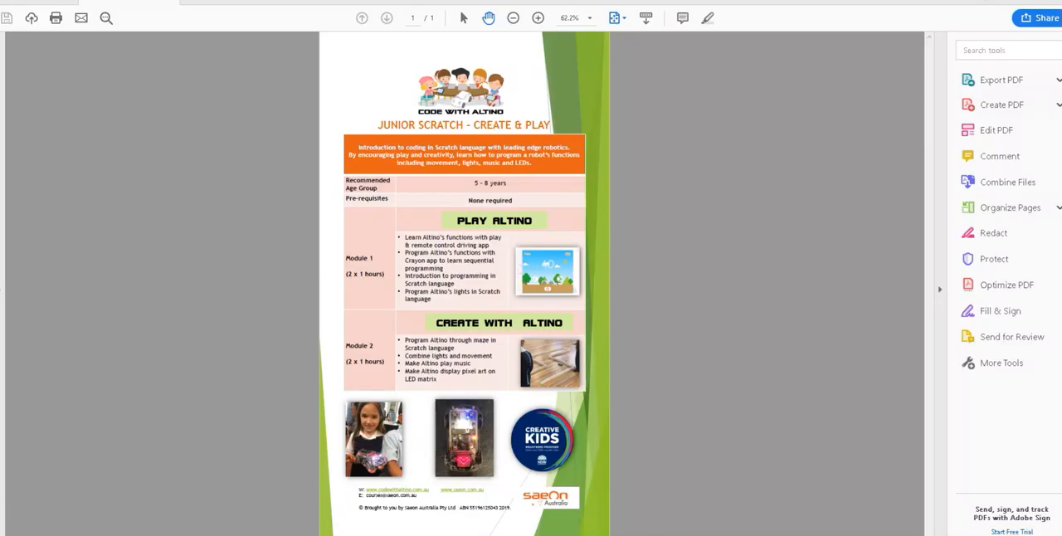